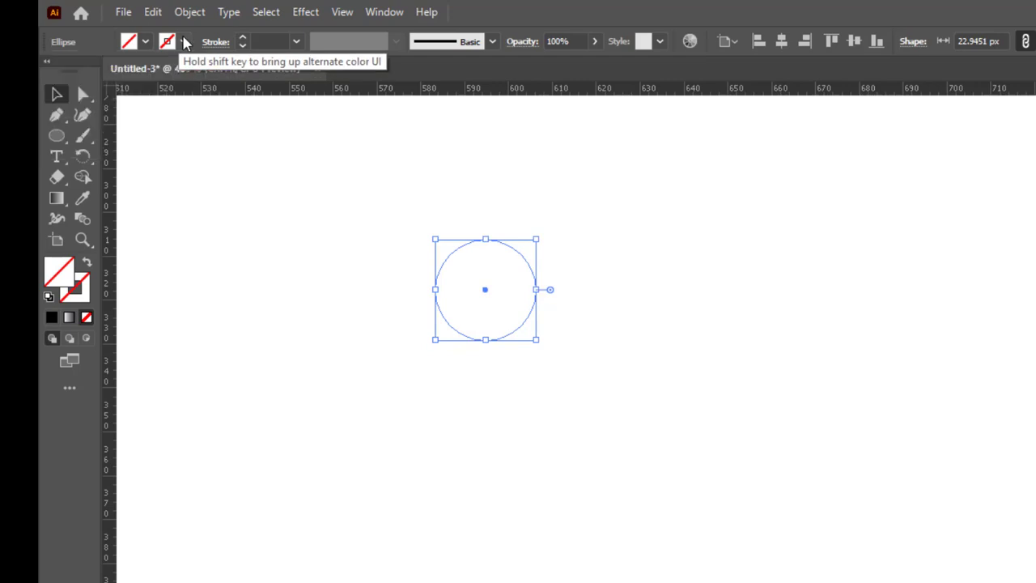
Step: Apply a black 1 pt stroke to the circle and deselect it
left_click(183, 41)
left_click(87, 72)
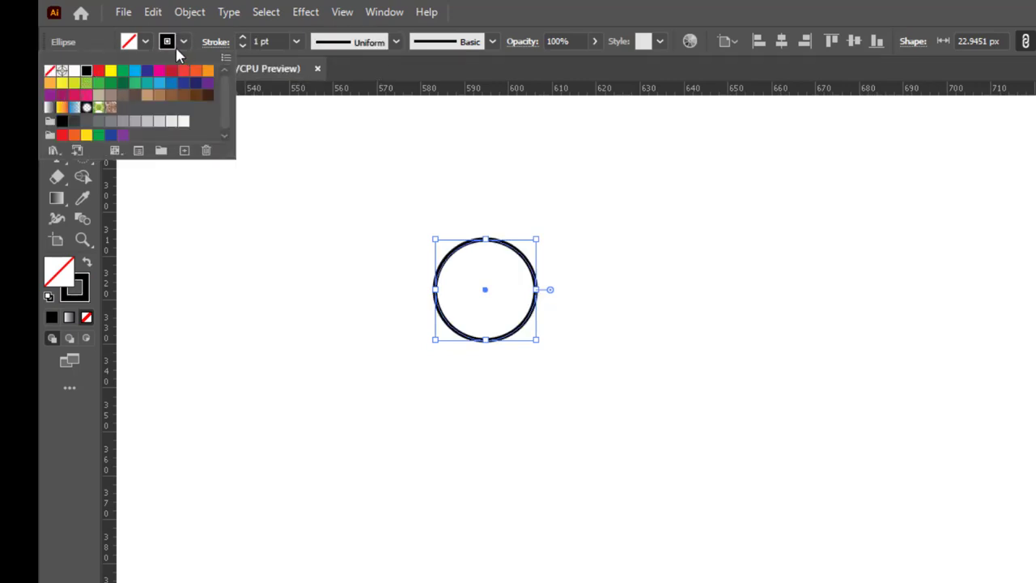
left_click(619, 265)
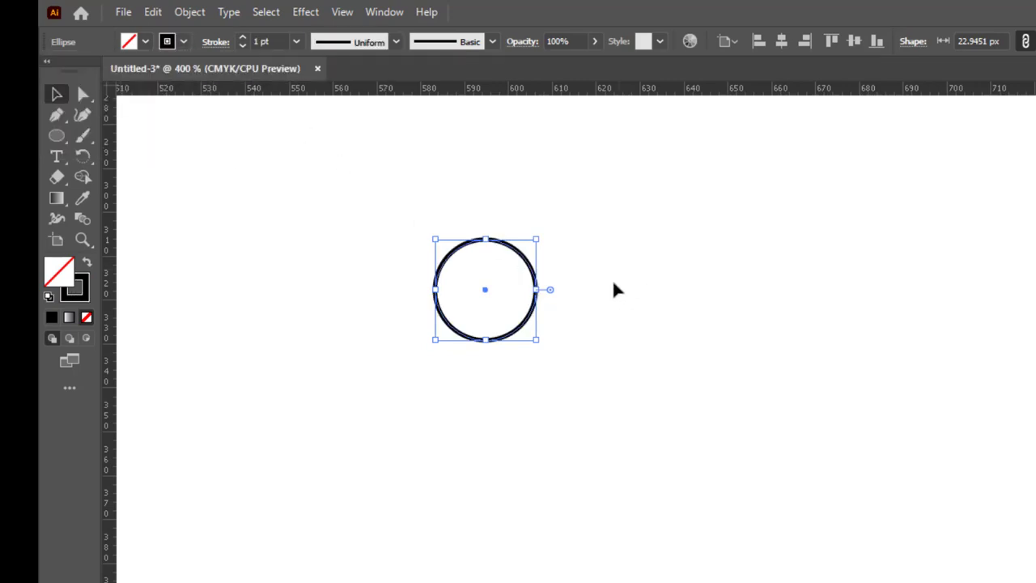
left_click(635, 370)
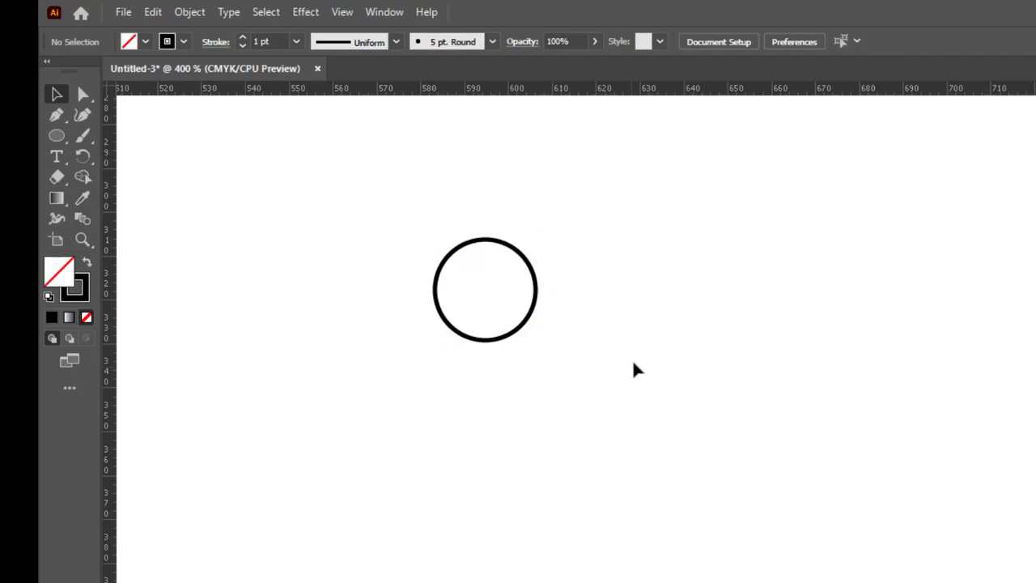
Step: Duplicate the circle sideways, then duplicate the pair downward, so four touching circles form a two-by-two grid
left_click(534, 321)
left_click_drag(532, 321, 635, 330)
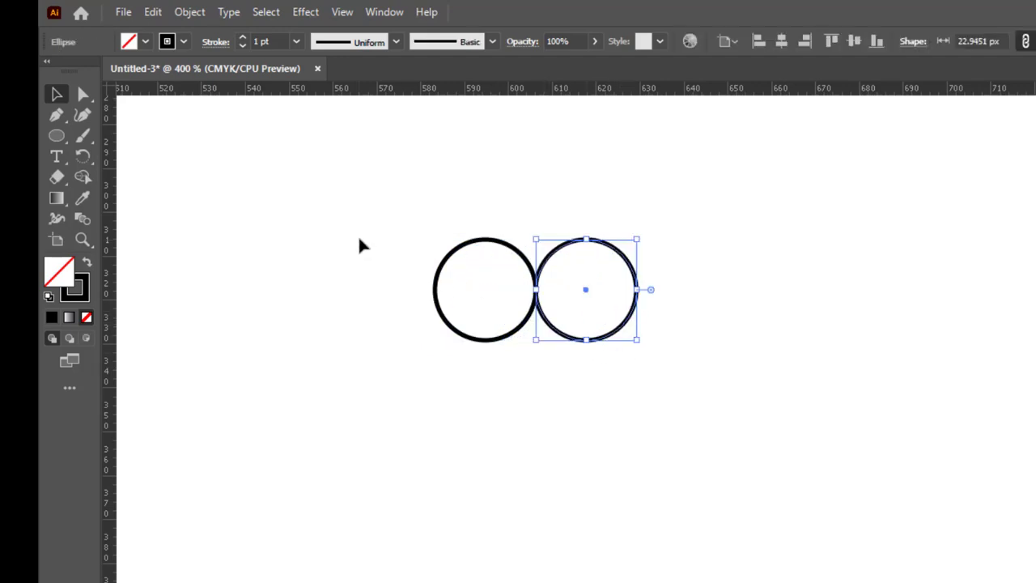
left_click_drag(358, 235, 573, 446)
left_click(370, 214)
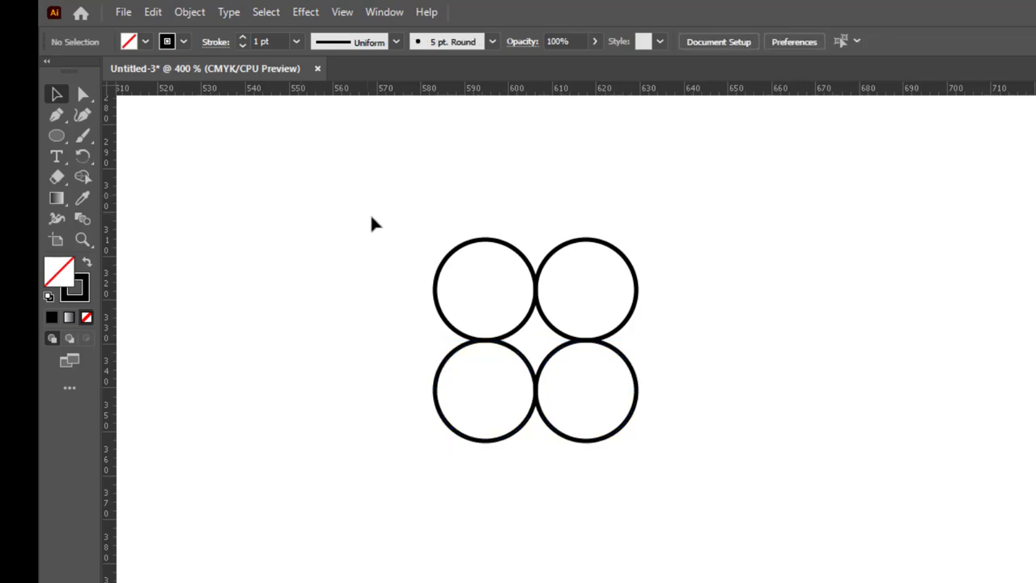
Step: Remove all four circles with the Shape Builder tool, keeping only the four-pointed star shape enclosed between them
left_click_drag(348, 204, 778, 518)
left_click(82, 176)
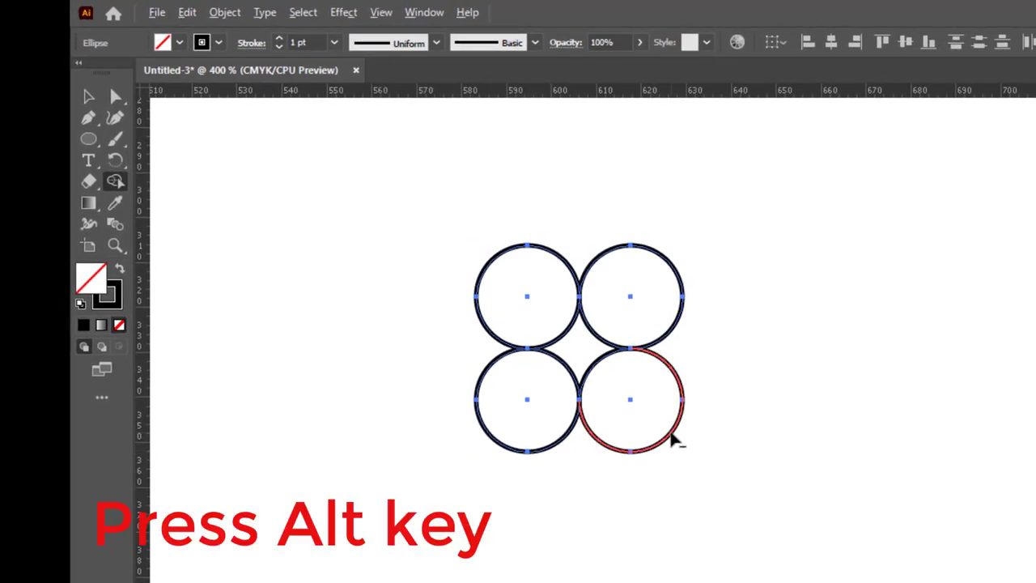
left_click(674, 437, "alt")
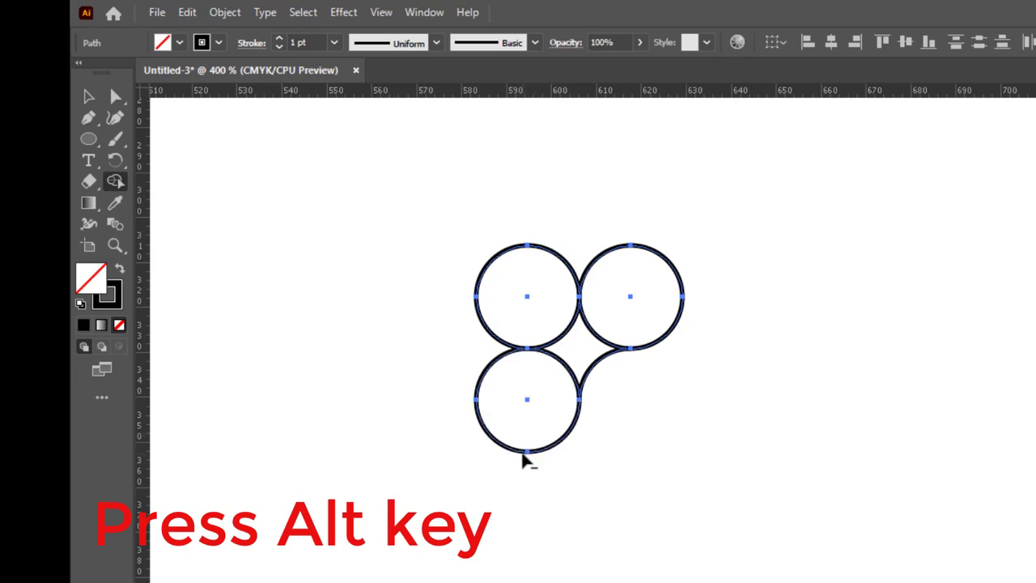
left_click(526, 455, "alt")
left_click(498, 259, "alt")
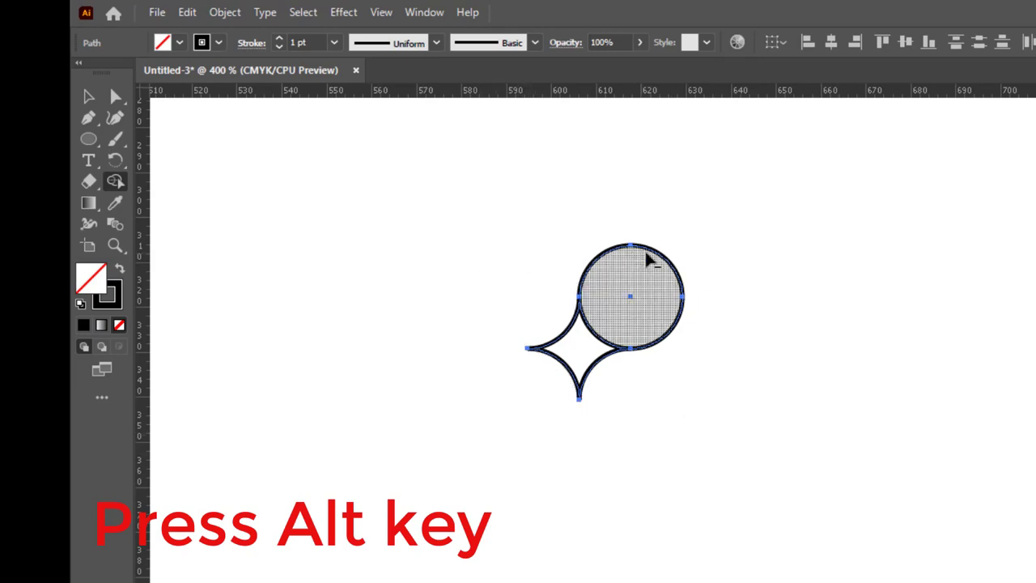
left_click(662, 260, "alt")
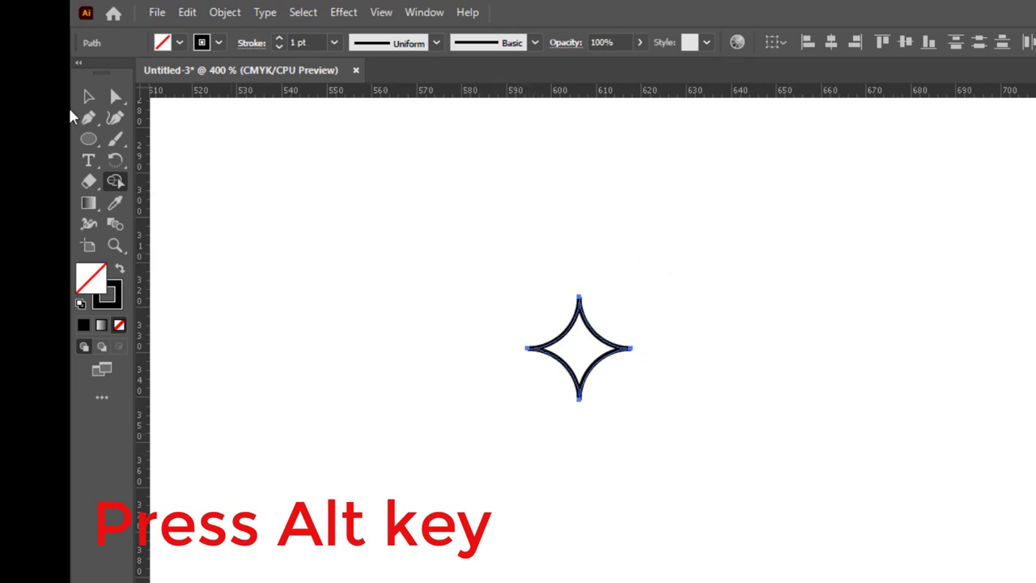
left_click(88, 97)
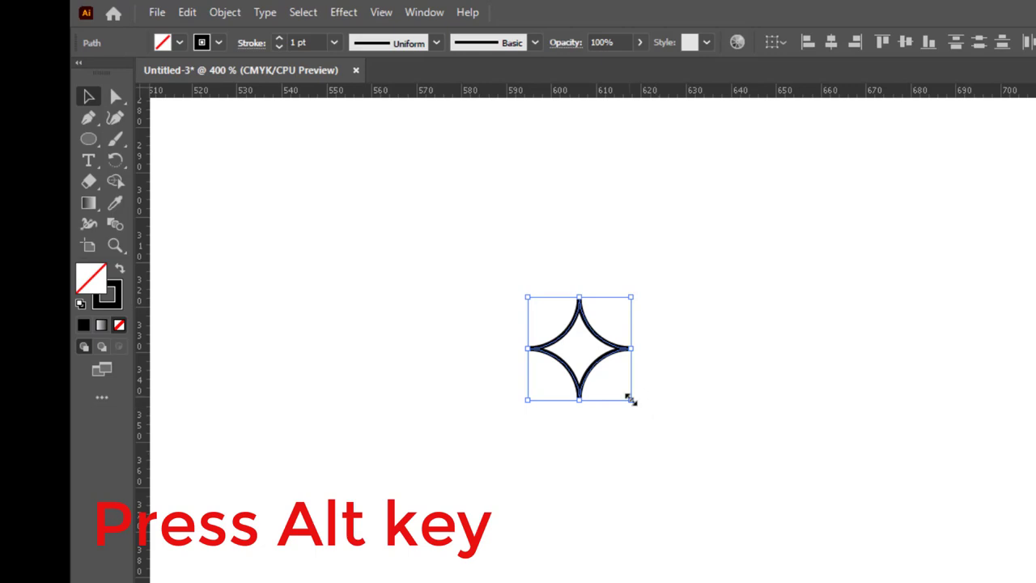
Step: Fill the four-pointed star with black using the Shape Builder tool
scroll(637, 432, "up", 3)
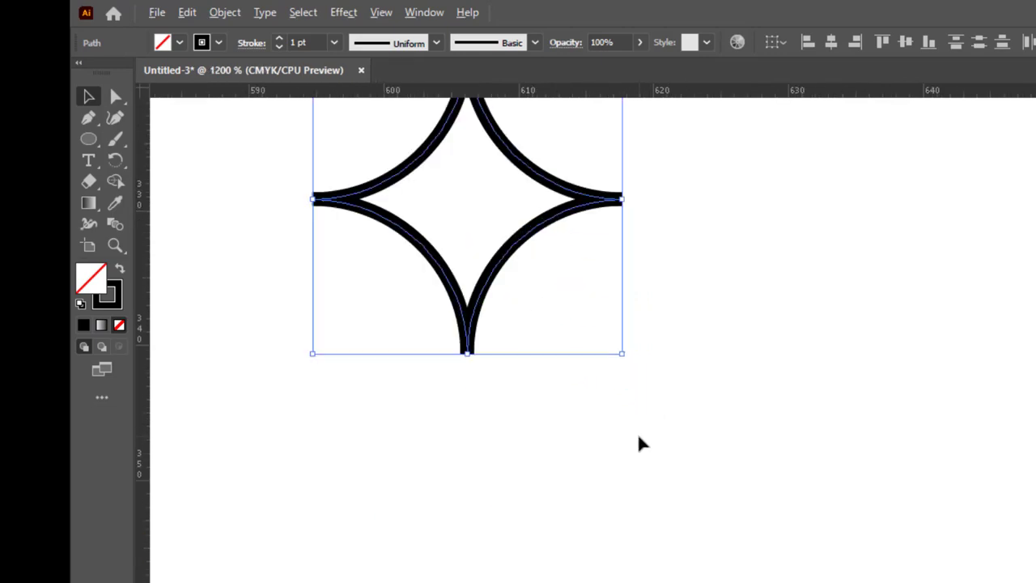
left_click_drag(647, 278, 858, 487)
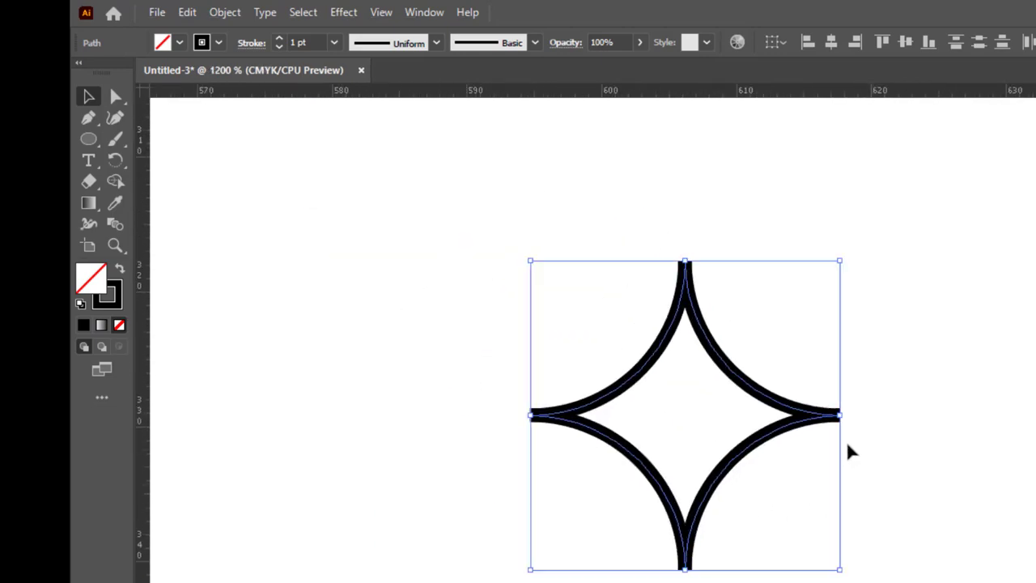
left_click(116, 182)
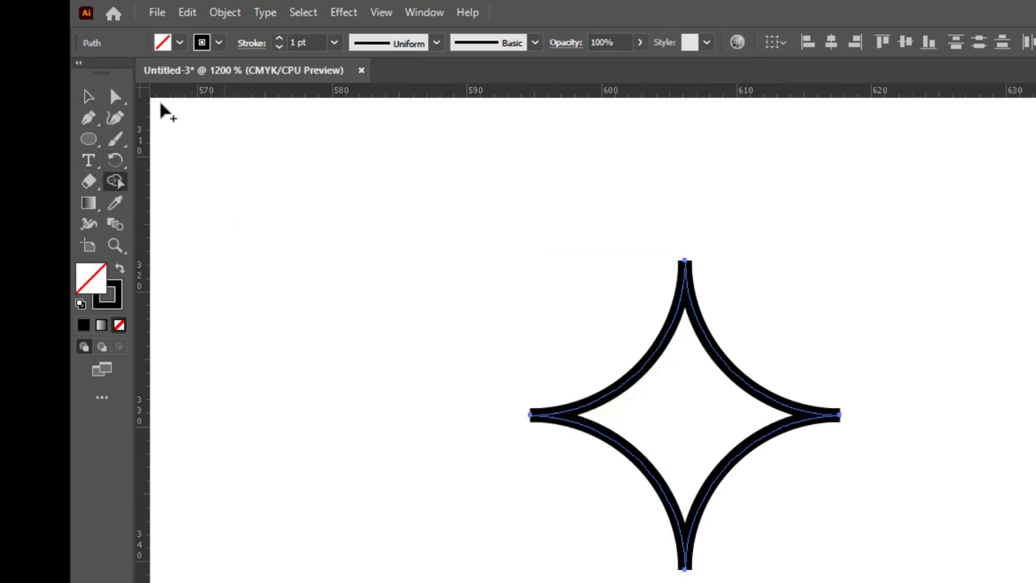
left_click(179, 42)
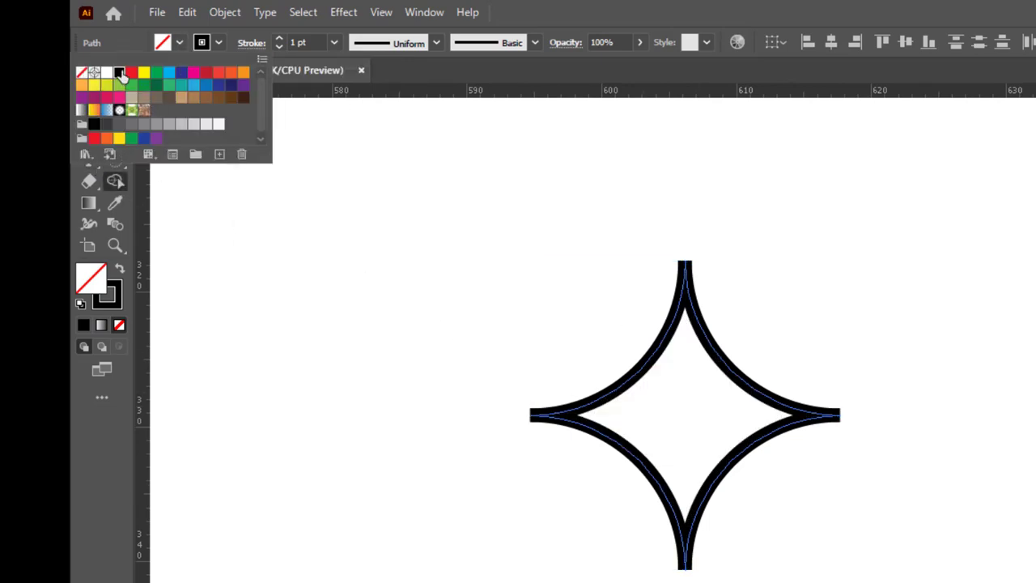
left_click(112, 72)
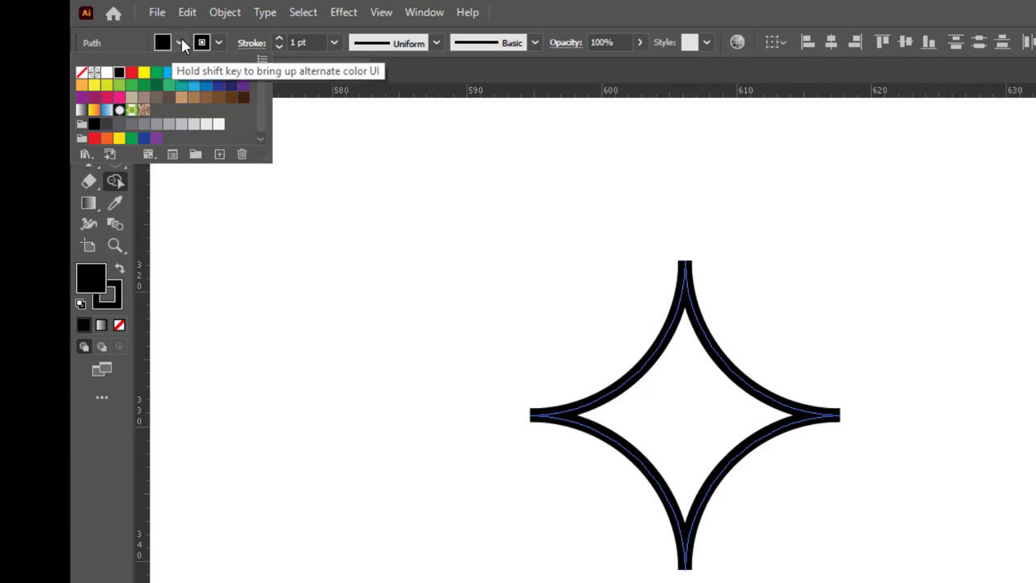
left_click(689, 411)
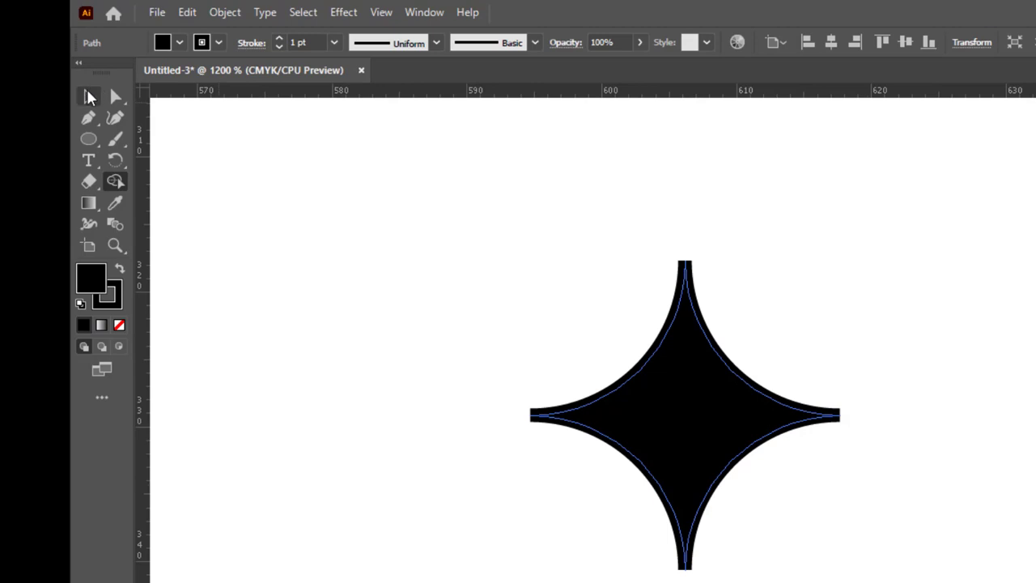
Step: Remove the star's stroke and rotate the star 45 degrees so its points face diagonally
left_click(89, 97)
left_click(220, 42)
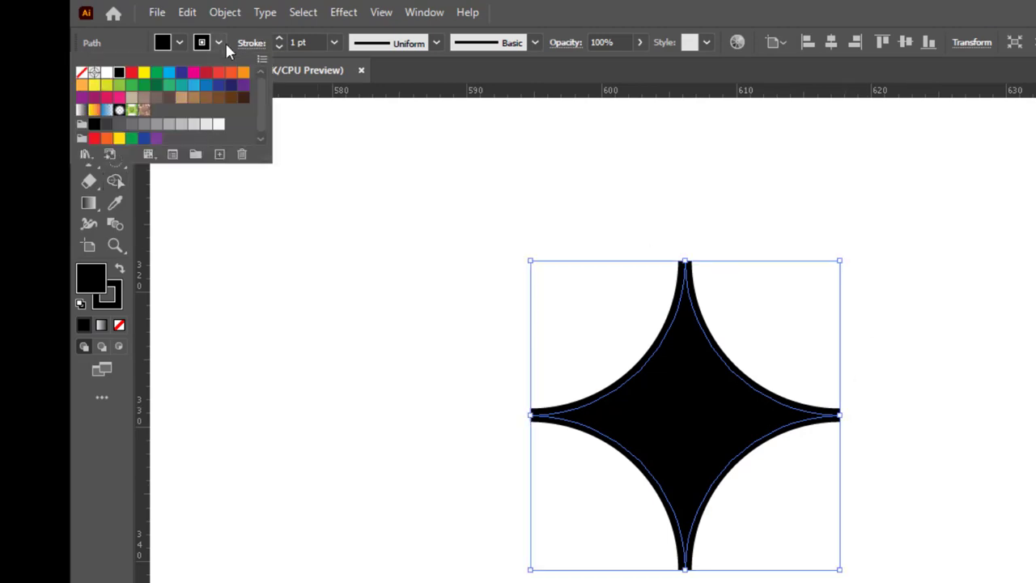
left_click(82, 72)
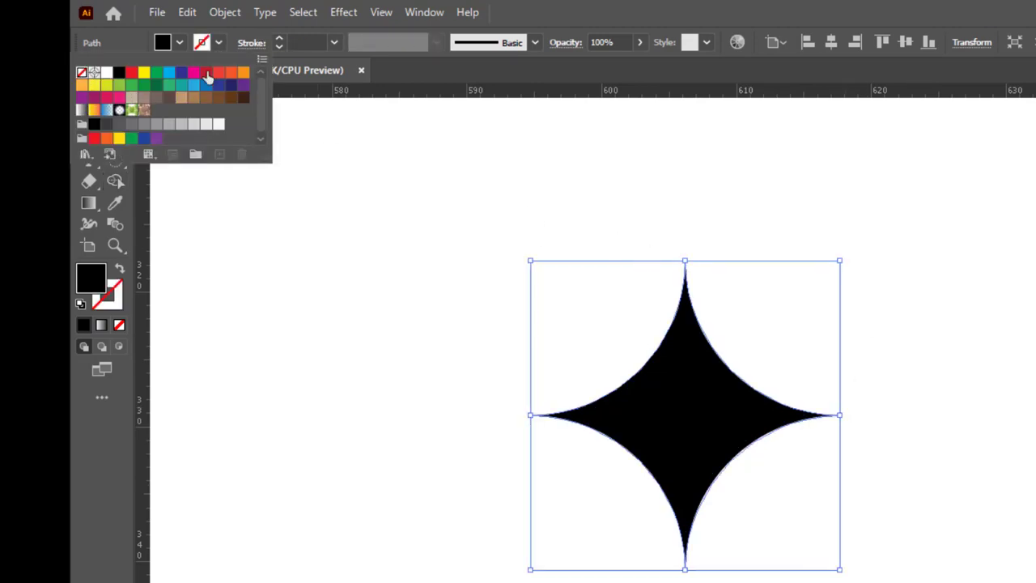
left_click(397, 243)
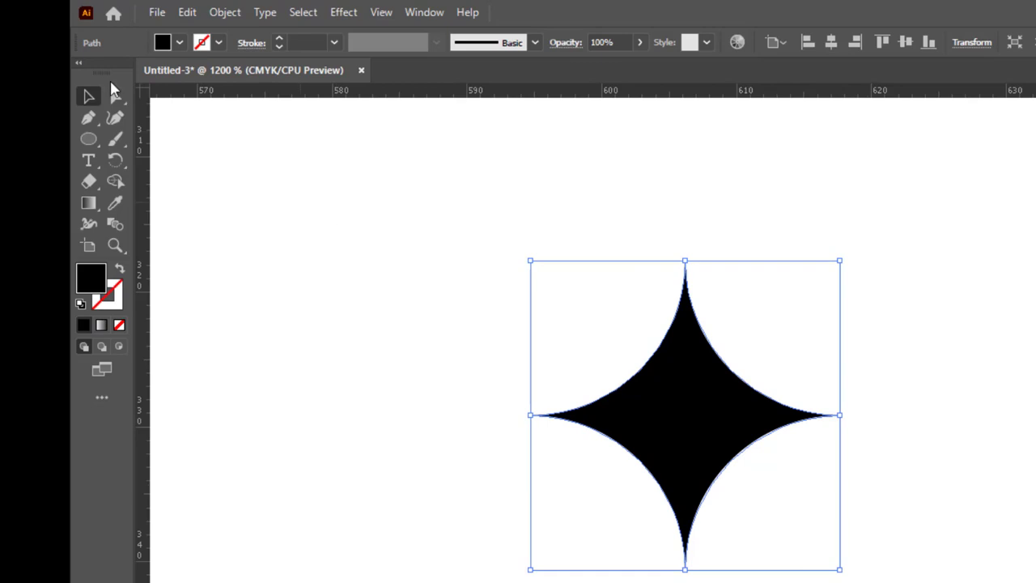
left_click(462, 273)
left_click(703, 443)
left_click_drag(838, 254, 842, 571)
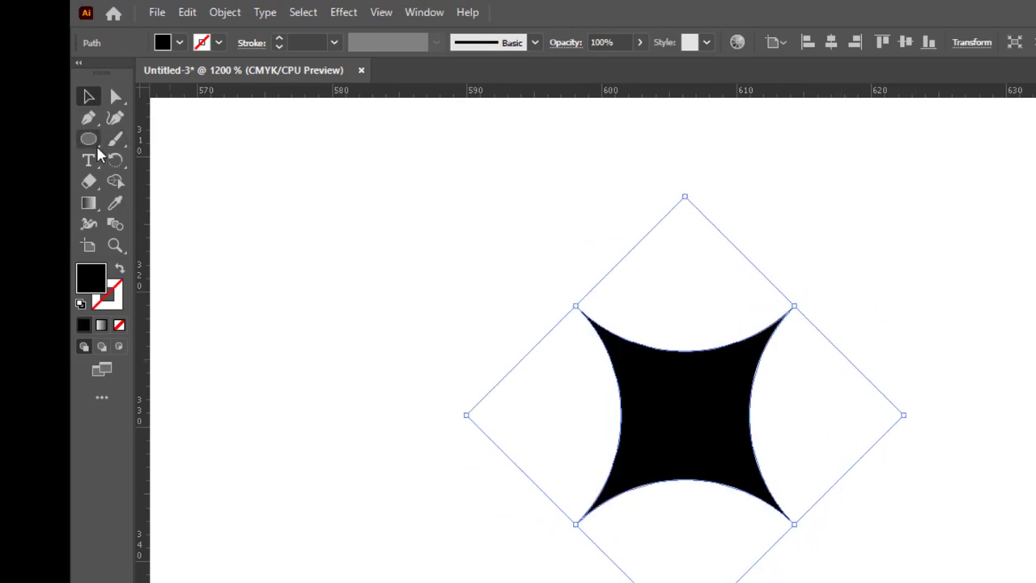
Step: Draw a vertical line from the star's center, extending slightly past its upper and lower edges, with a yellow 1 pt stroke
left_click_drag(96, 146, 194, 225)
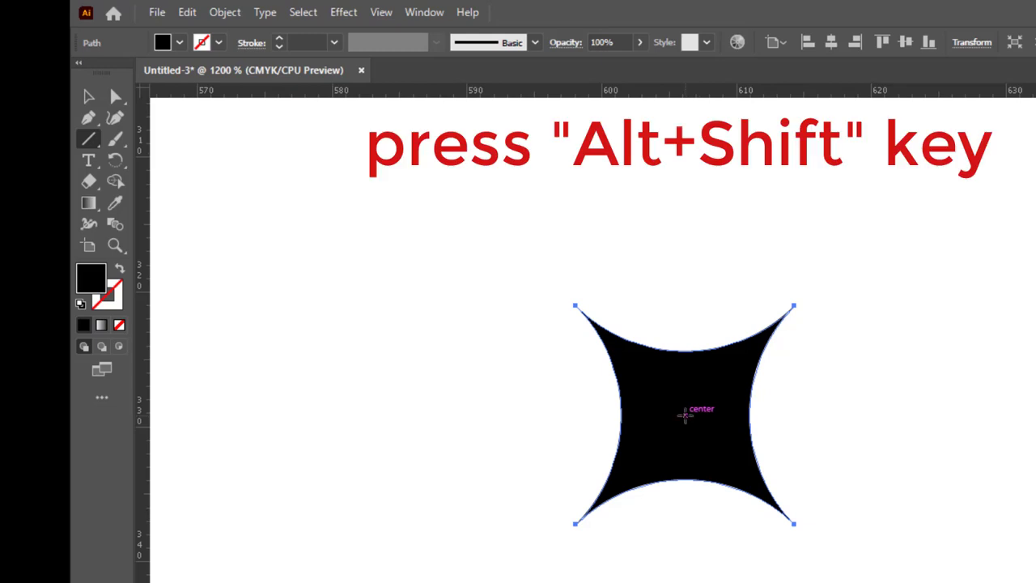
left_click_drag(685, 414, 684, 503)
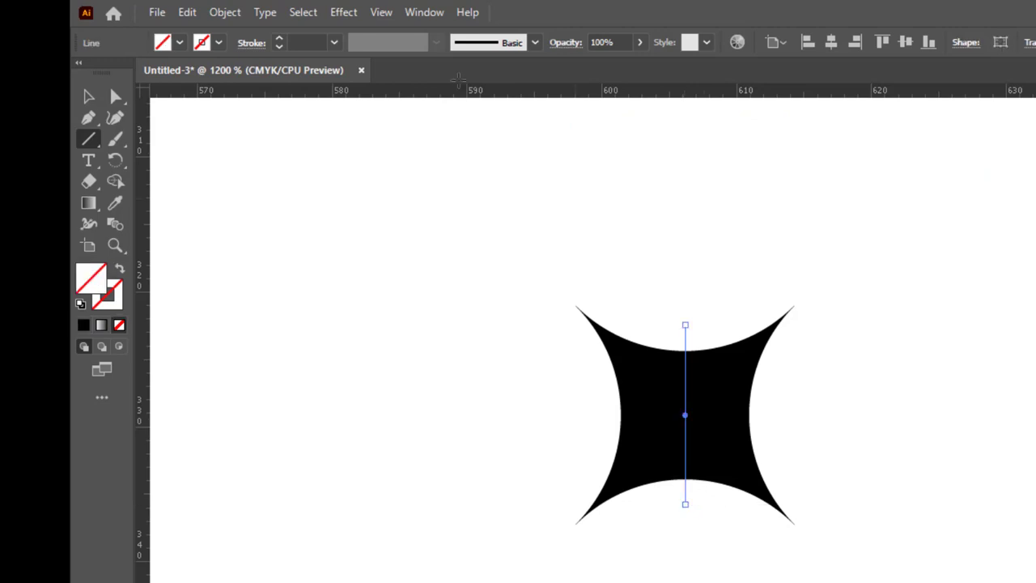
left_click(218, 42)
left_click(143, 73)
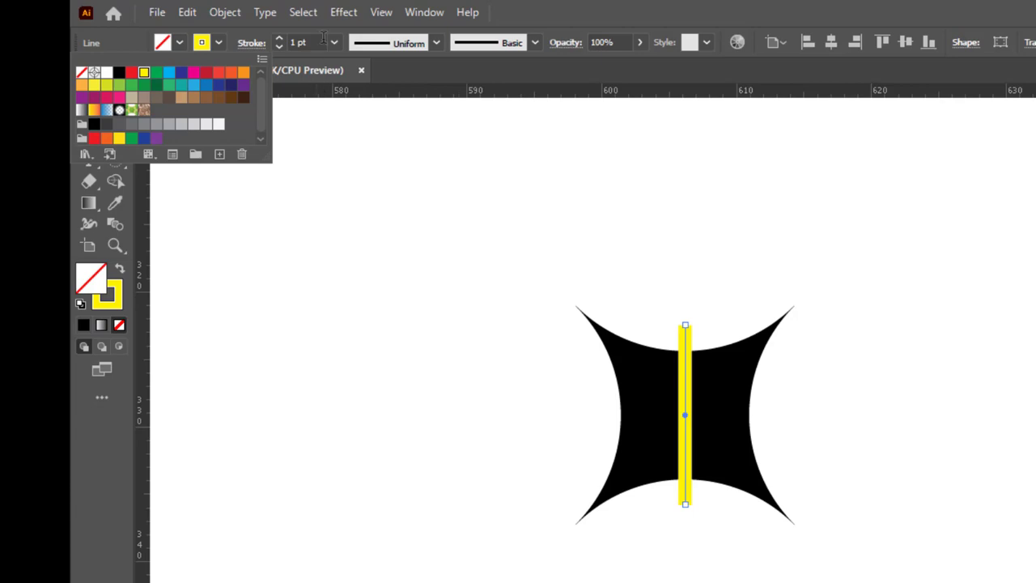
Step: Copy the yellow line, paste it in front, and rotate the copy 90 degrees to form a cross
left_click(188, 12)
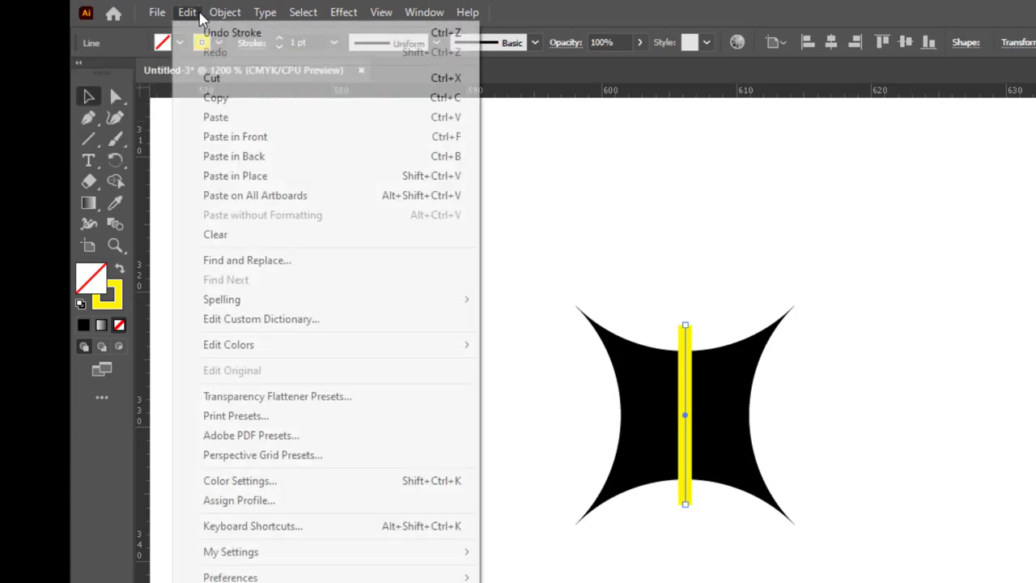
left_click(182, 7)
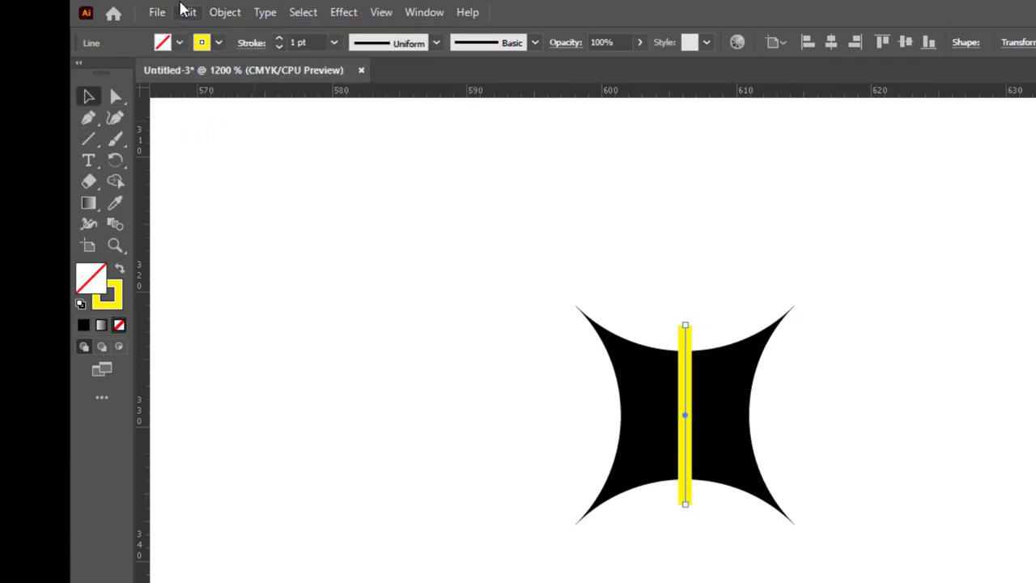
left_click(186, 12)
left_click(227, 98)
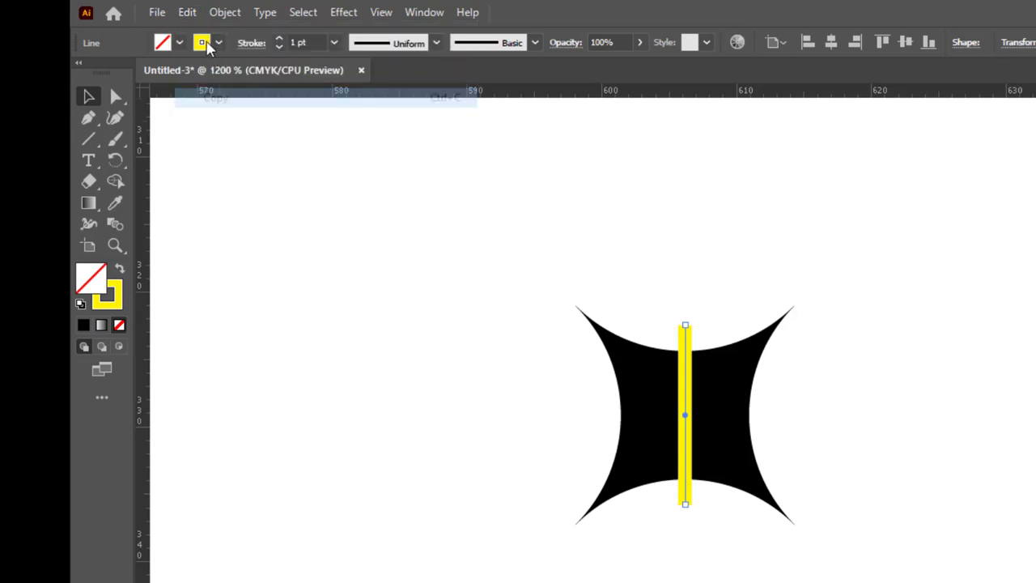
left_click(194, 11)
left_click(211, 135)
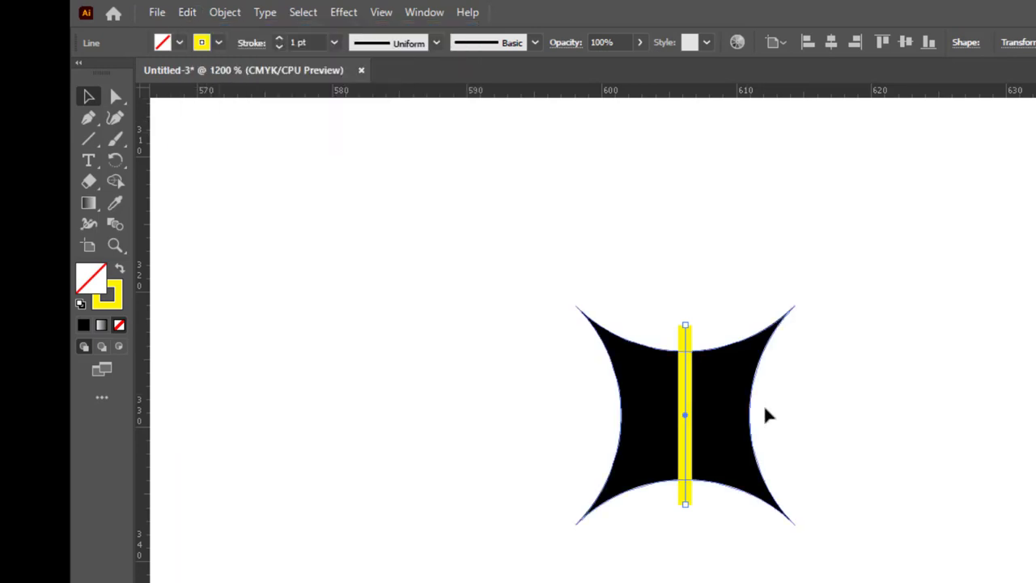
left_click_drag(685, 319, 772, 397)
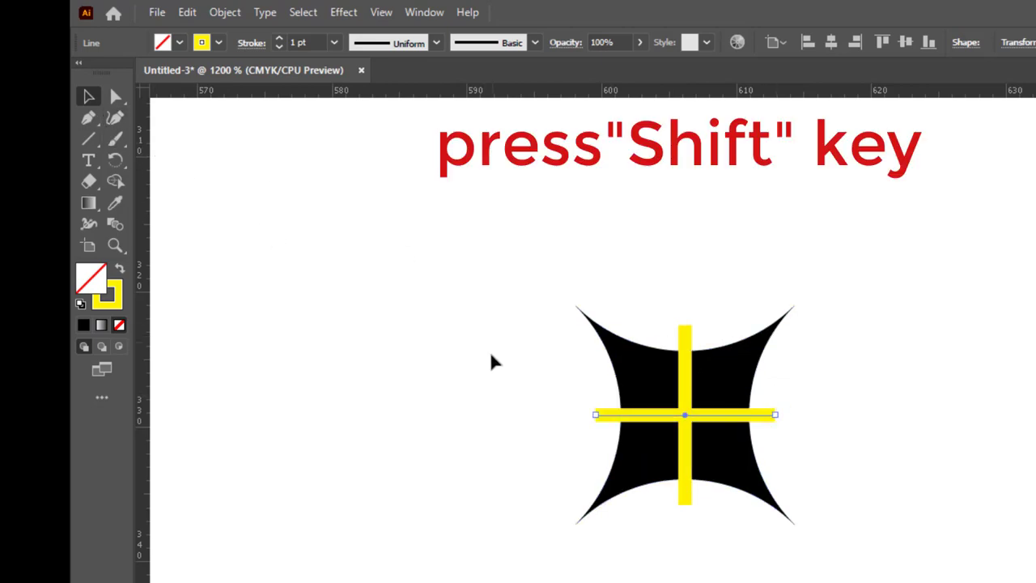
Step: Select the star and both yellow lines together and expand them into filled shapes
left_click(395, 287)
left_click_drag(400, 215, 939, 570)
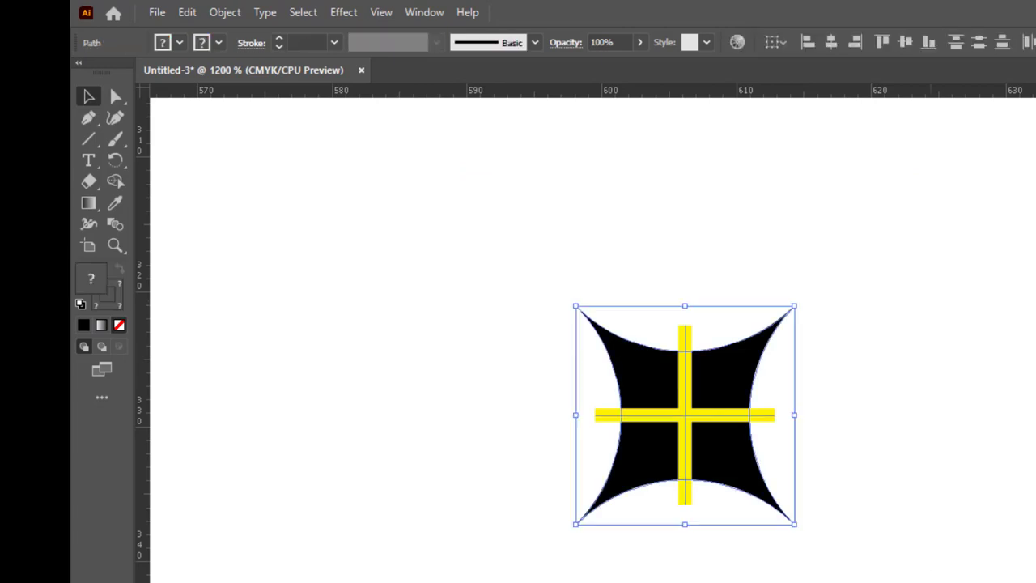
left_click(193, 14)
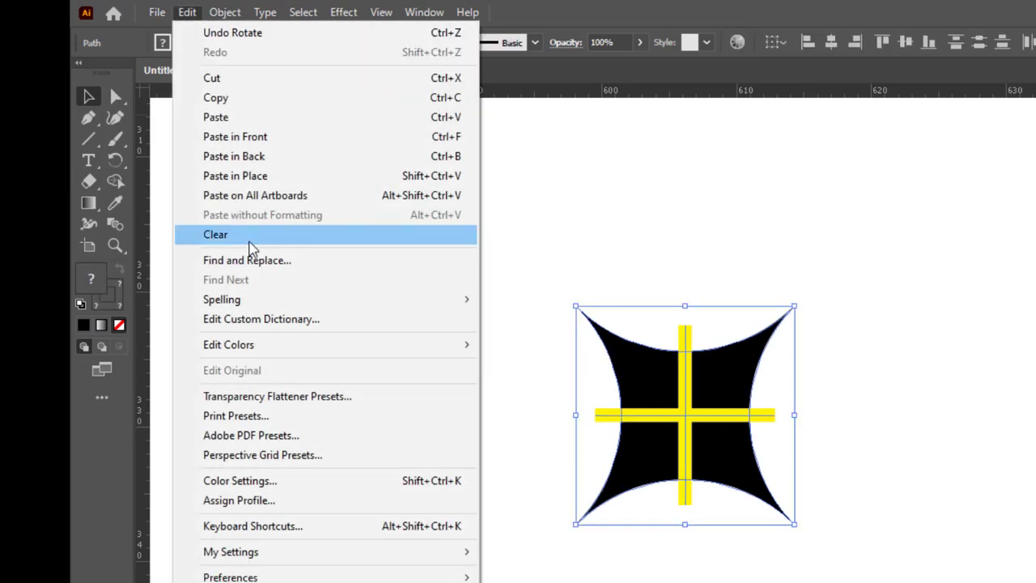
left_click(225, 12)
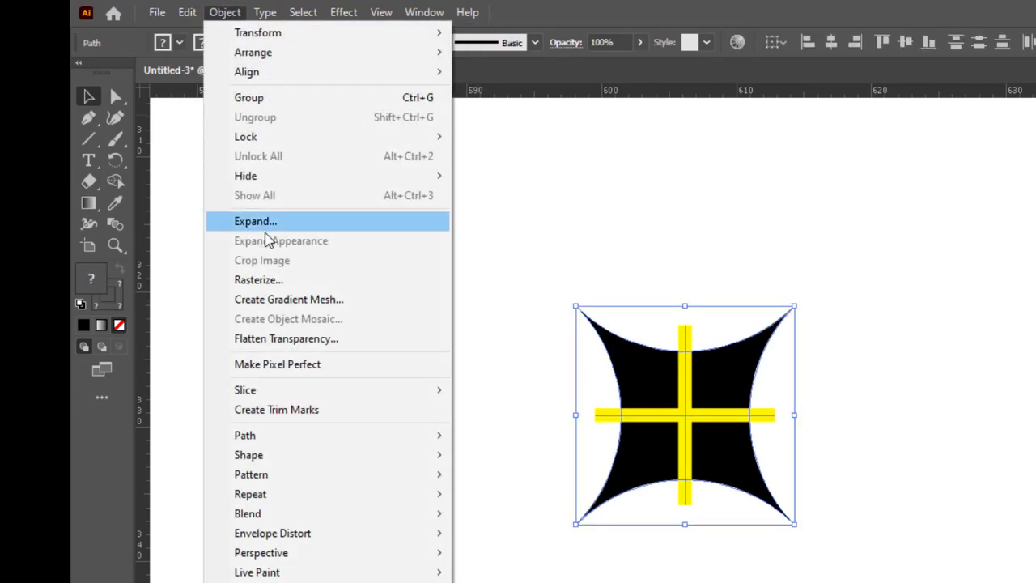
left_click(267, 223)
left_click(736, 491)
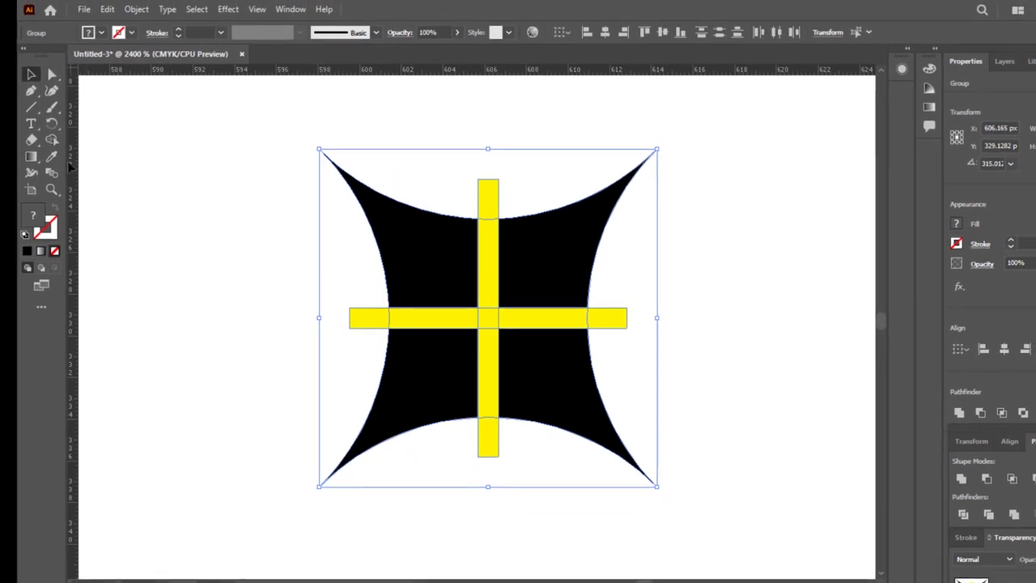
Step: Remove the yellow bars from the star with the Shape Builder tool, keeping only the small yellow square at the center
key("shift+m")
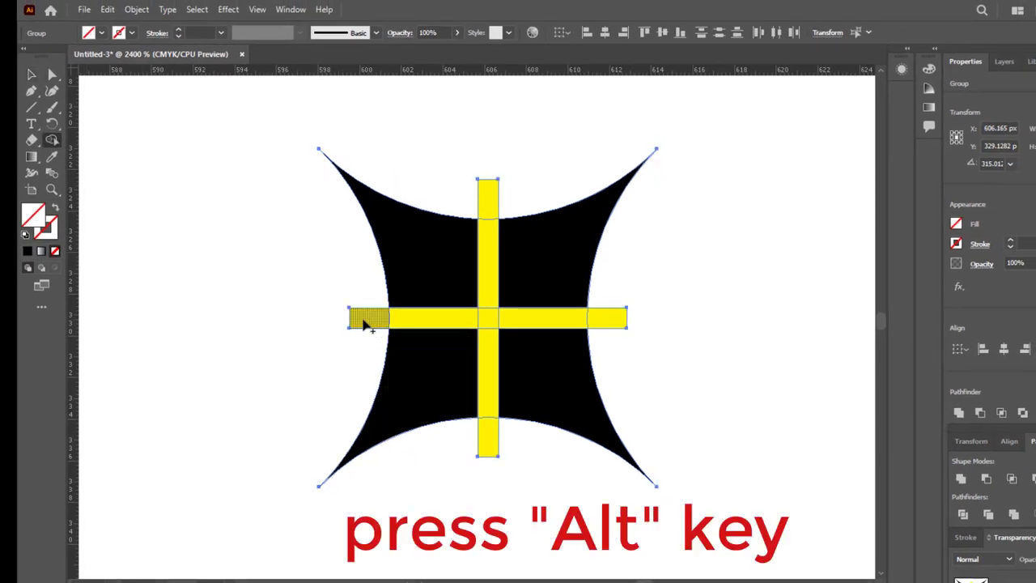
left_click_drag(364, 322, 473, 322)
left_click_drag(611, 323, 613, 317)
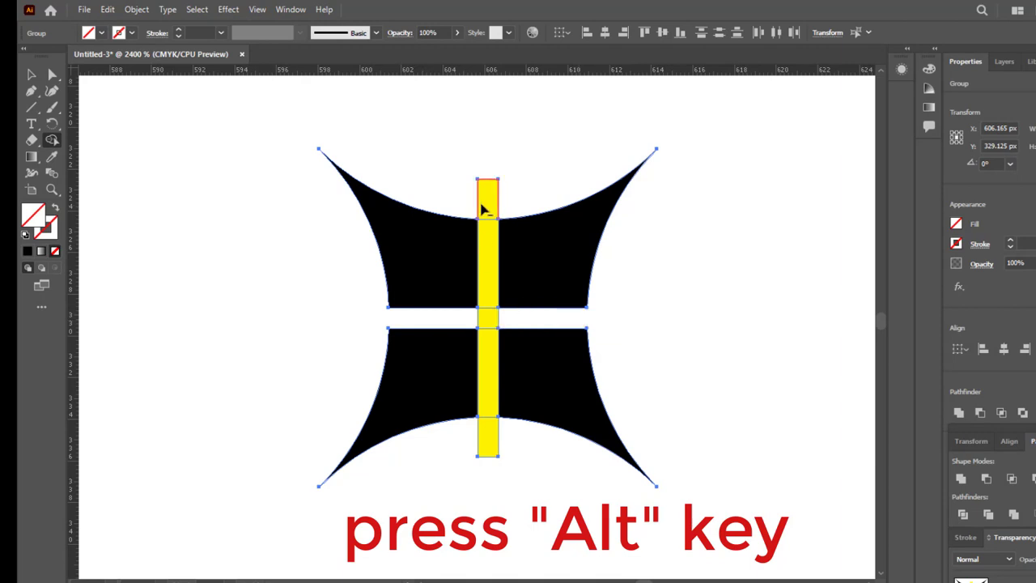
left_click_drag(483, 208, 493, 239)
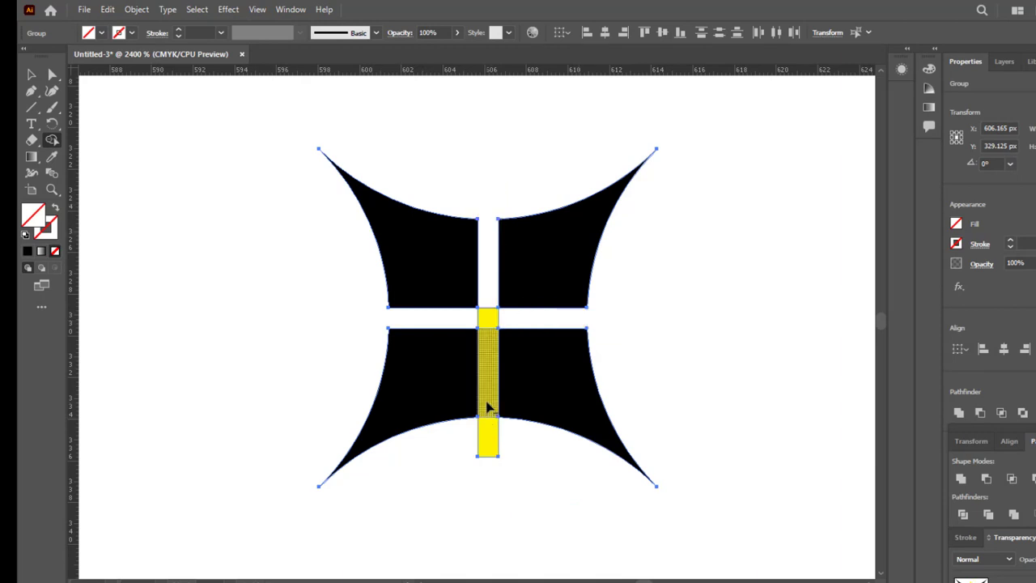
left_click_drag(488, 342, 495, 455)
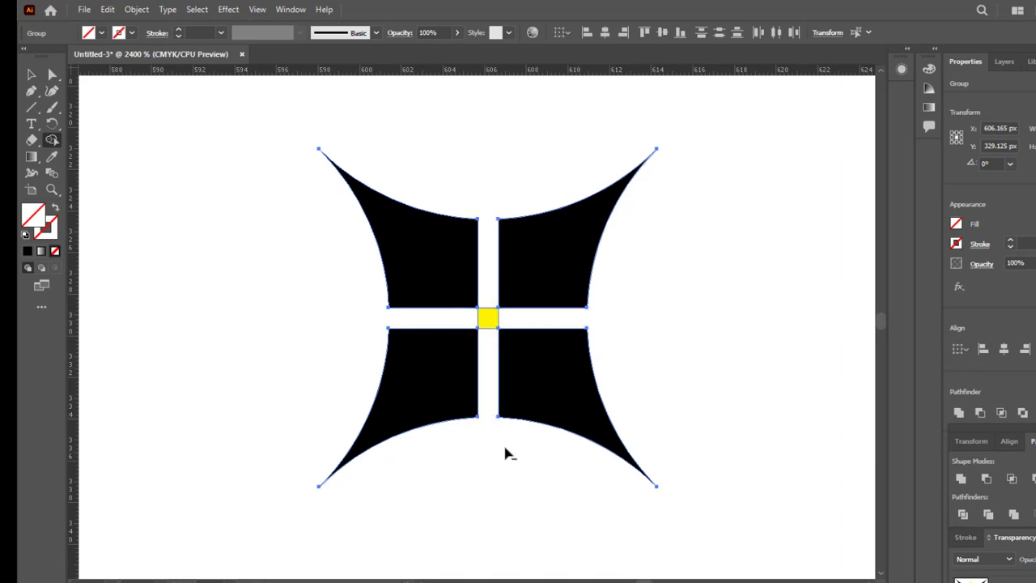
Step: Rotate the whole split star about 45 degrees so its points face up, down, left and right
left_click(30, 75)
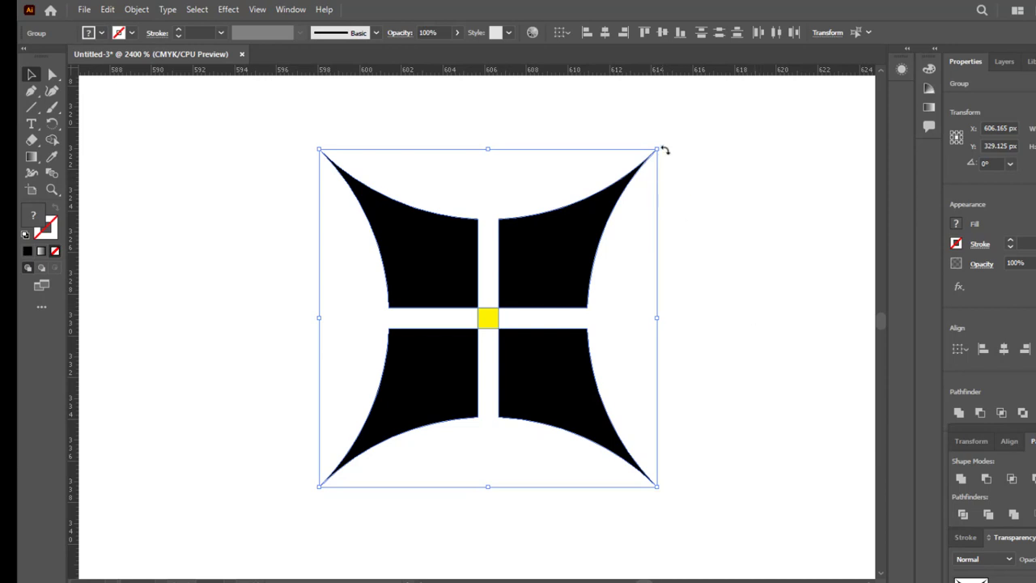
left_click_drag(660, 143, 752, 319)
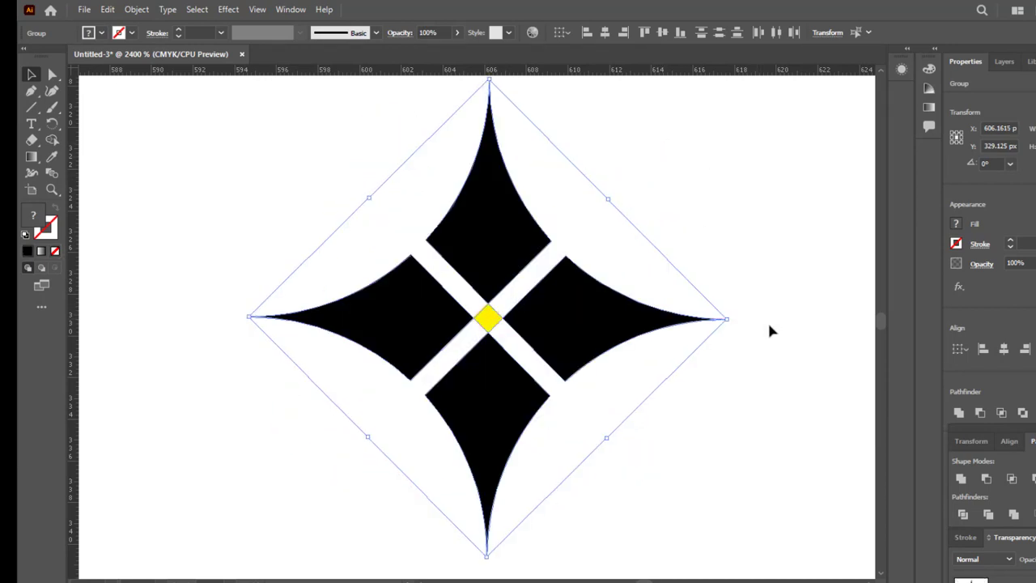
scroll(756, 320, "down", 1)
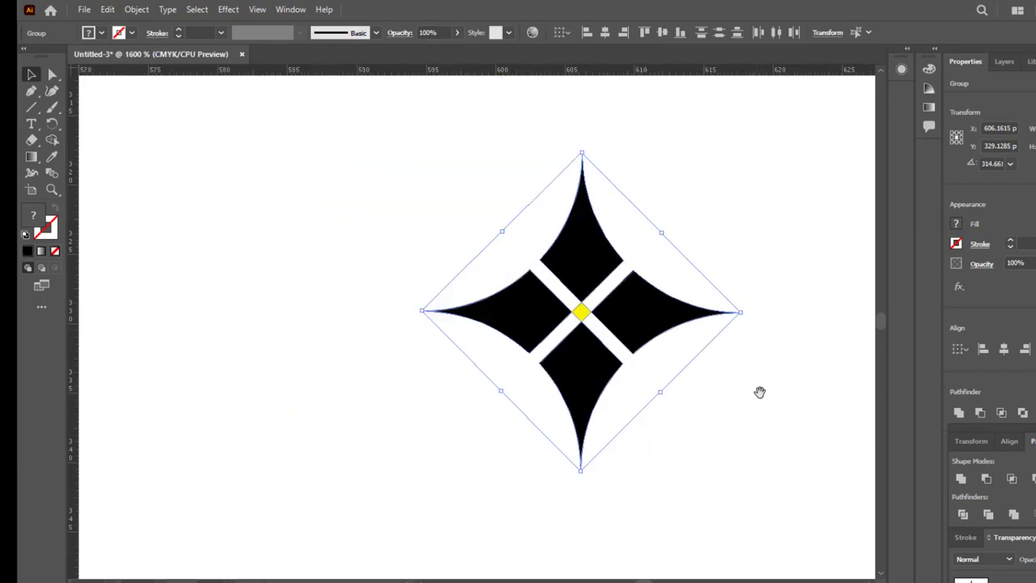
left_click_drag(759, 392, 655, 391)
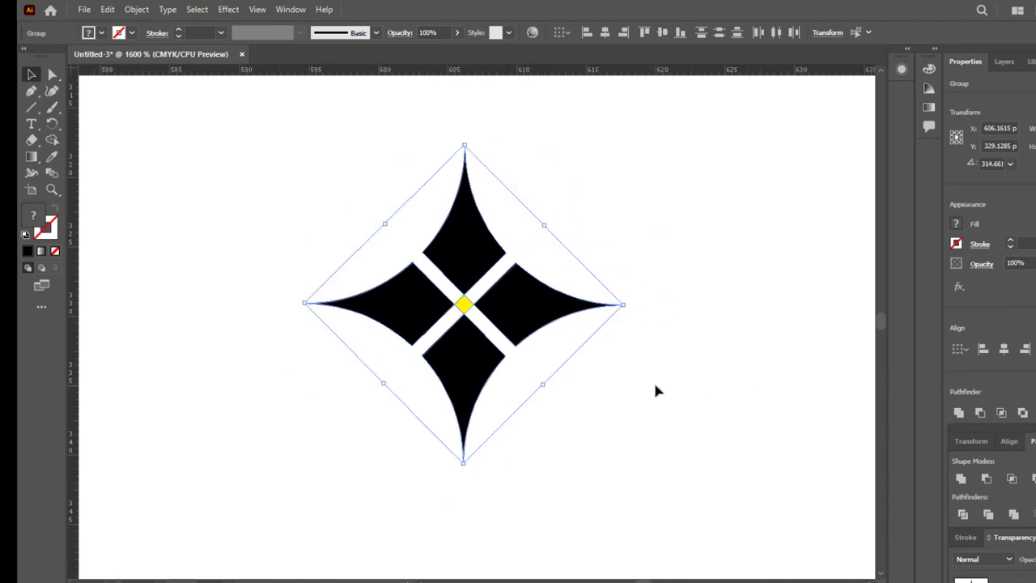
Step: Fill the small center diamond with the light orange swatch
left_click(267, 194)
left_click(473, 305)
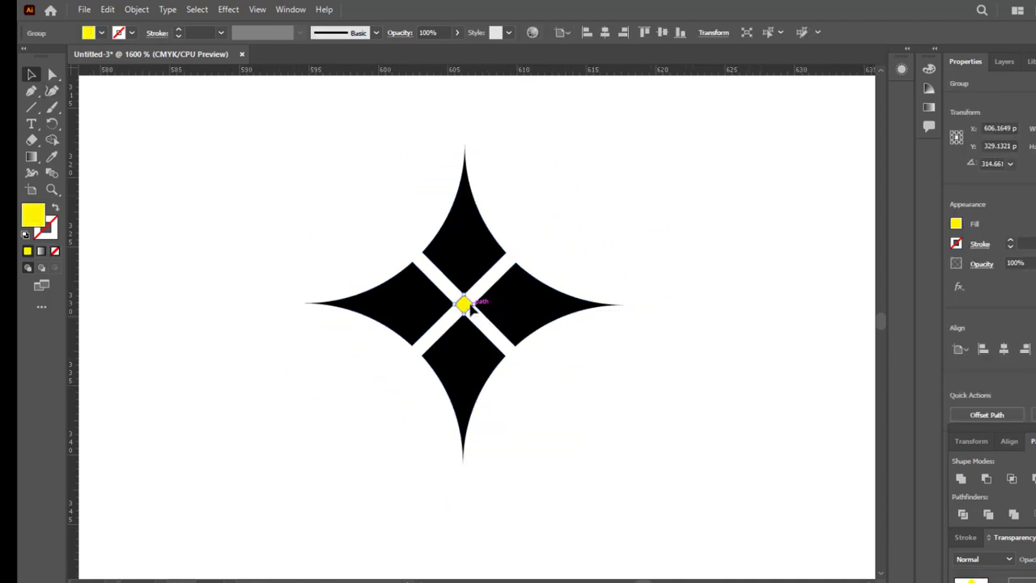
left_click(101, 33)
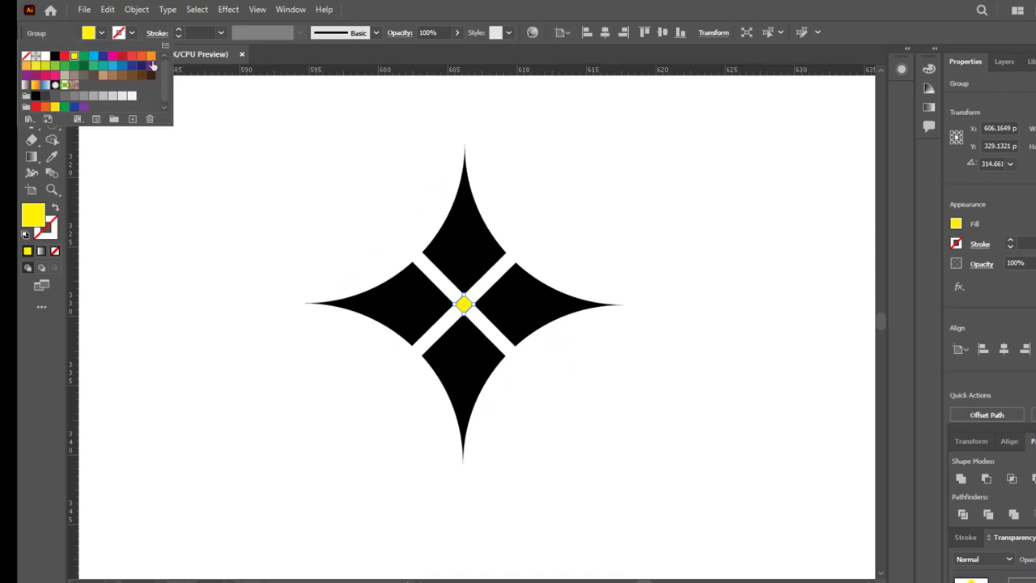
left_click(150, 57)
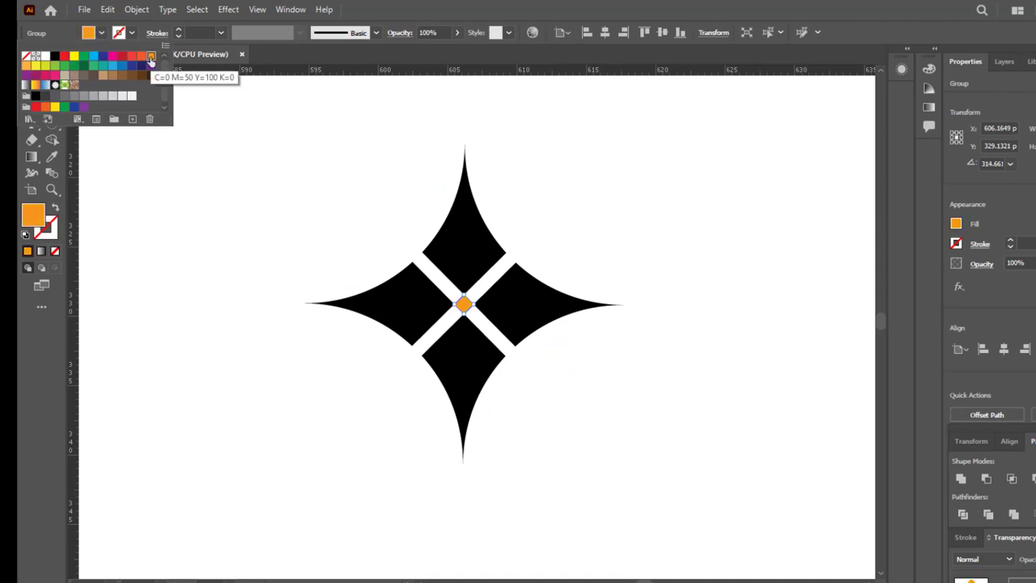
left_click(28, 68)
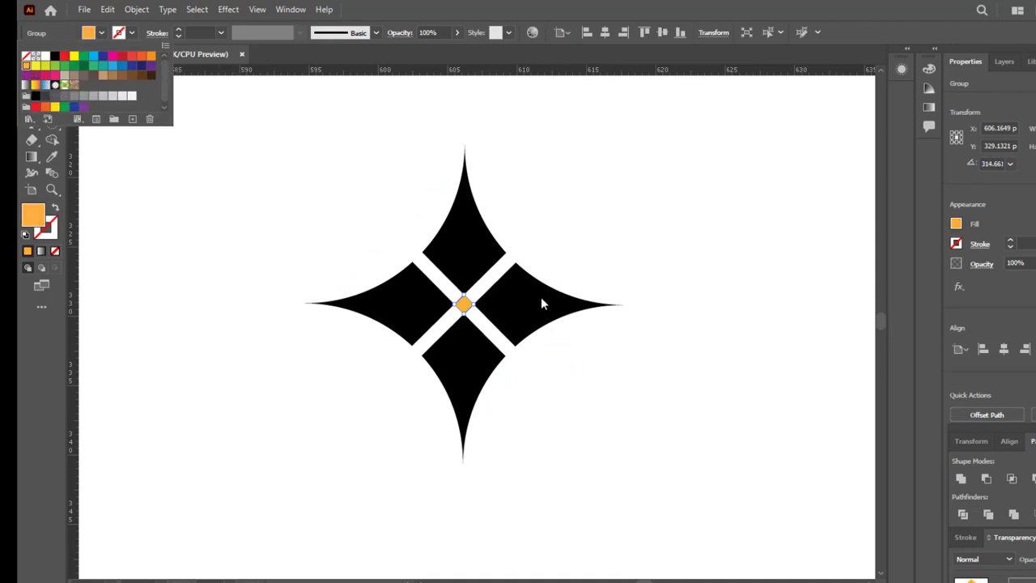
left_click(310, 186)
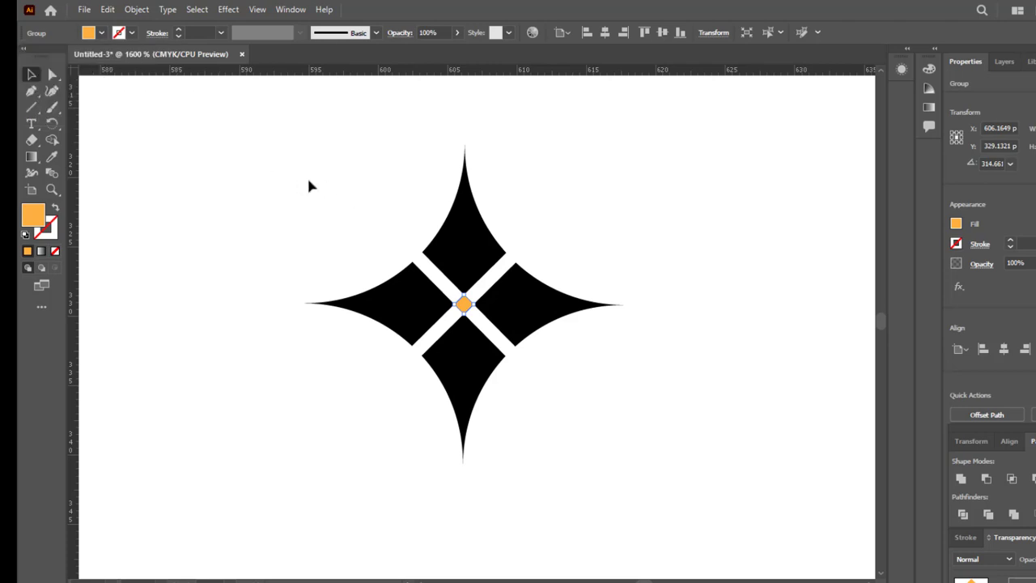
left_click(722, 439)
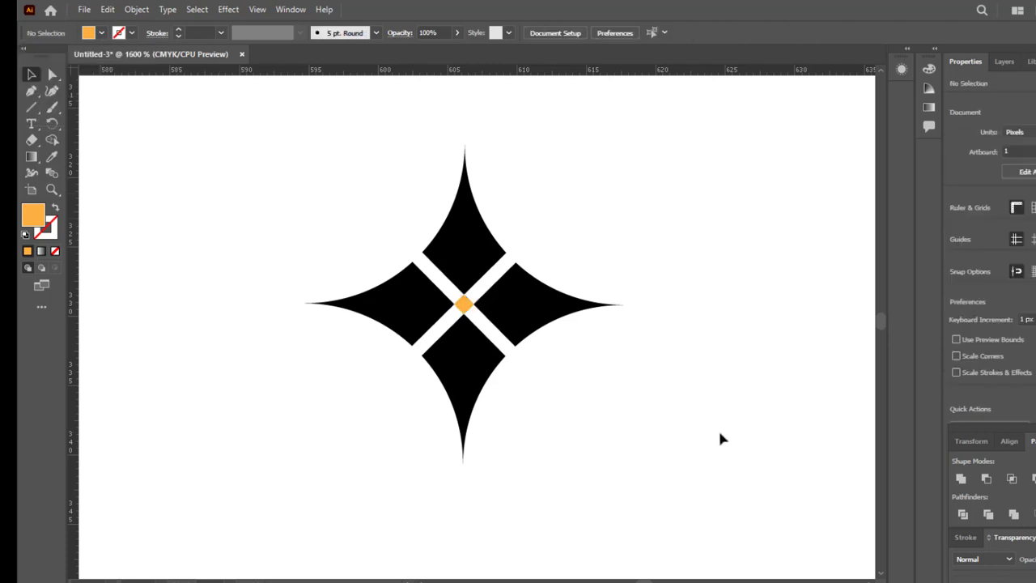
Step: Ungroup the four black star pieces so each can be selected separately
left_click(459, 268)
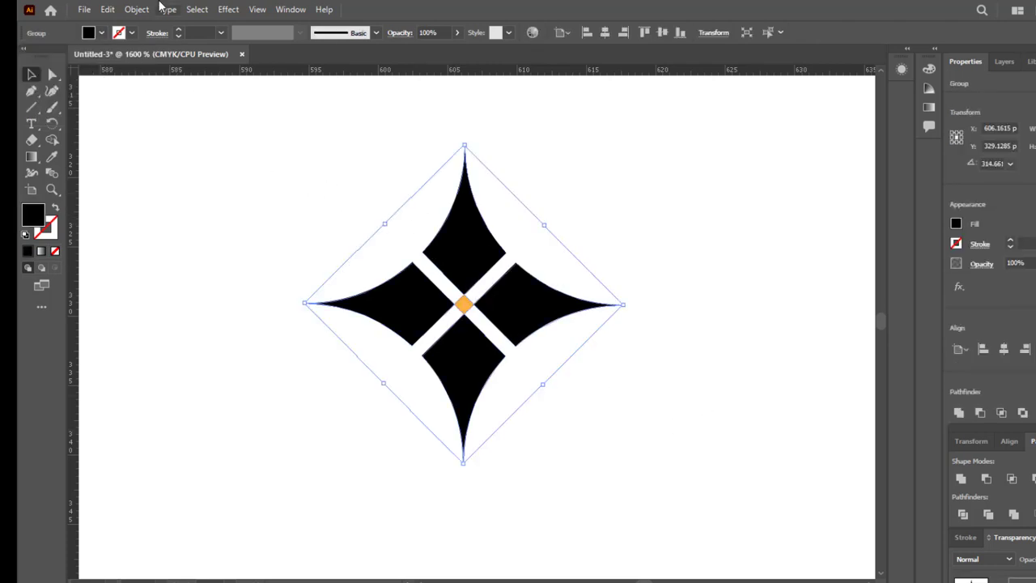
right_click(498, 263)
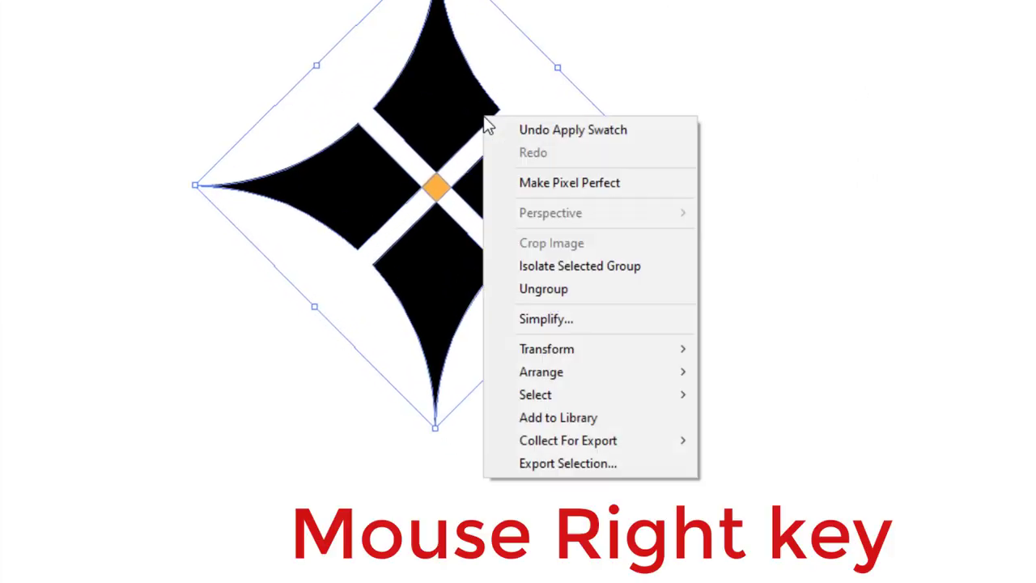
left_click(604, 290)
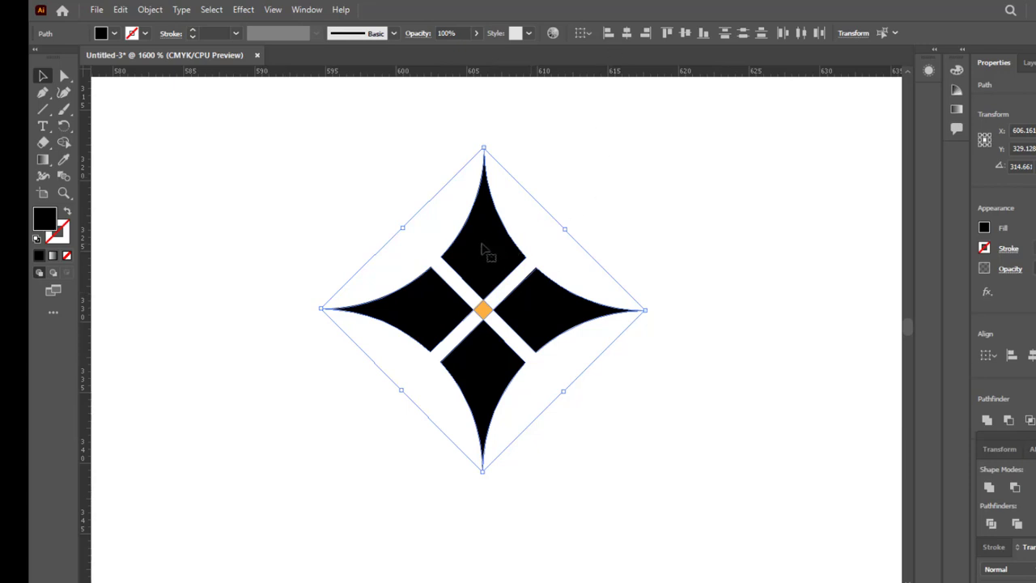
left_click(644, 213)
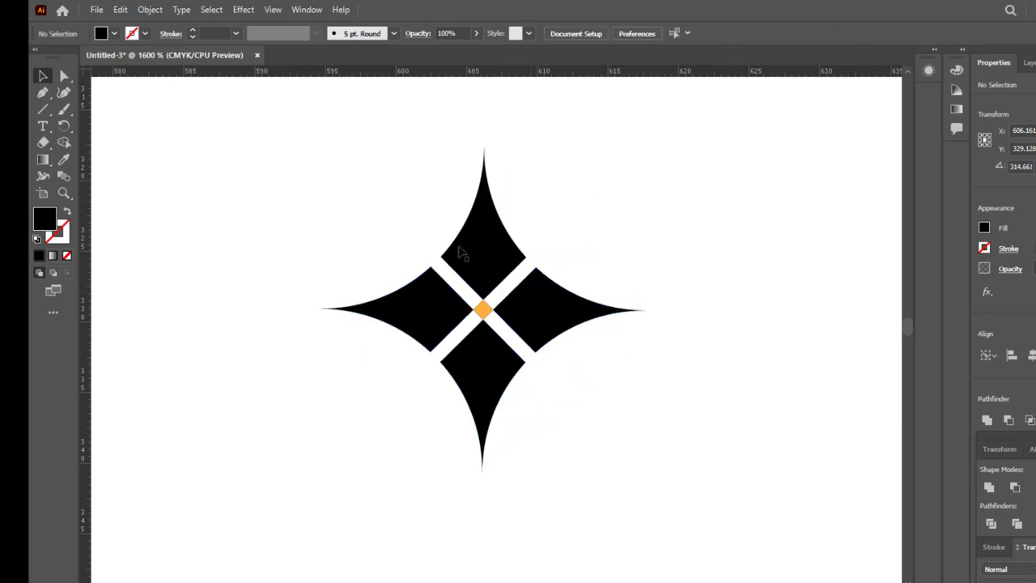
Step: Fill the upper and lower star pieces with the darker orange swatch
left_click(490, 245)
key("ctrl+a")
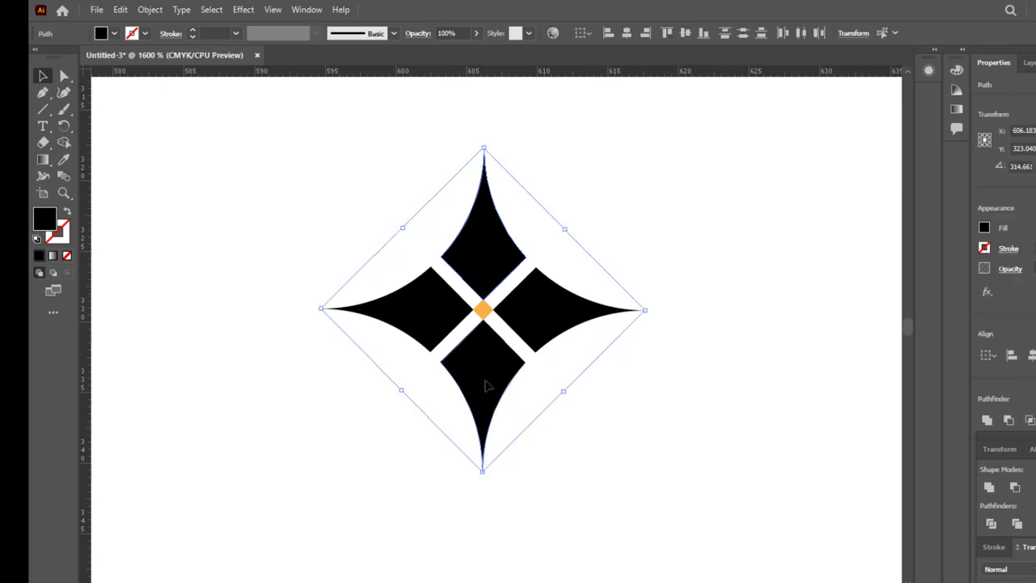
left_click(114, 33)
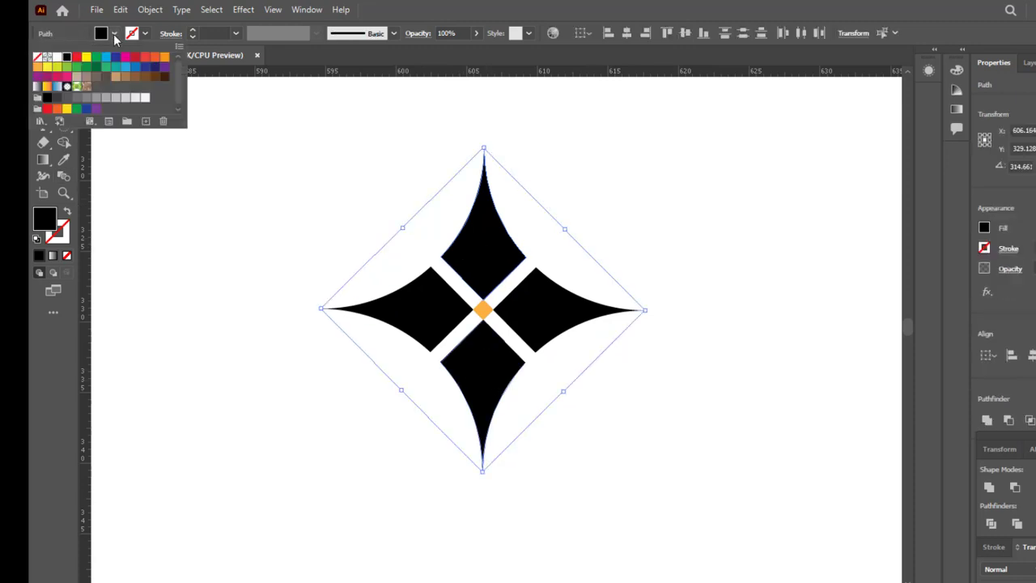
left_click(37, 69)
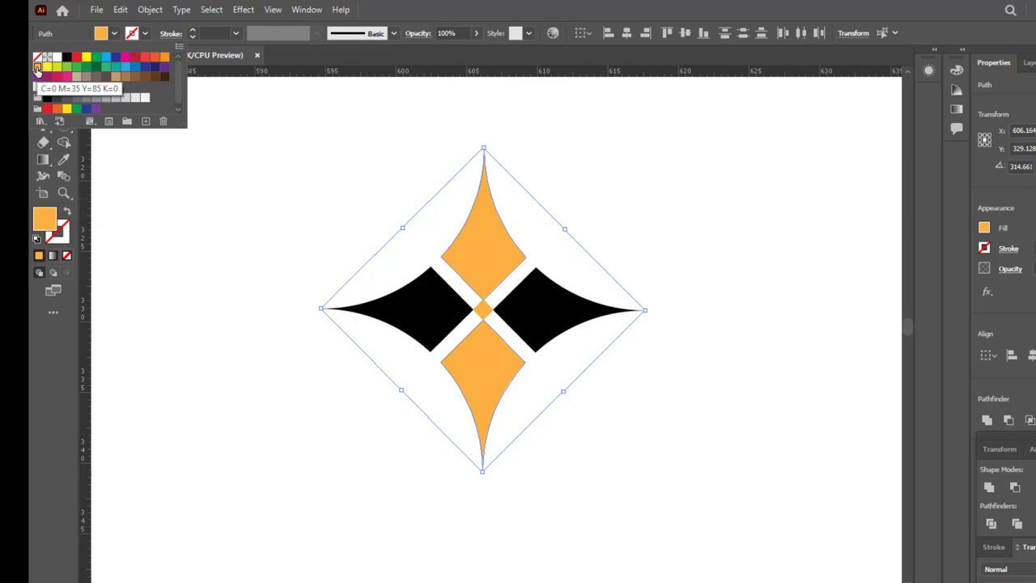
left_click(165, 58)
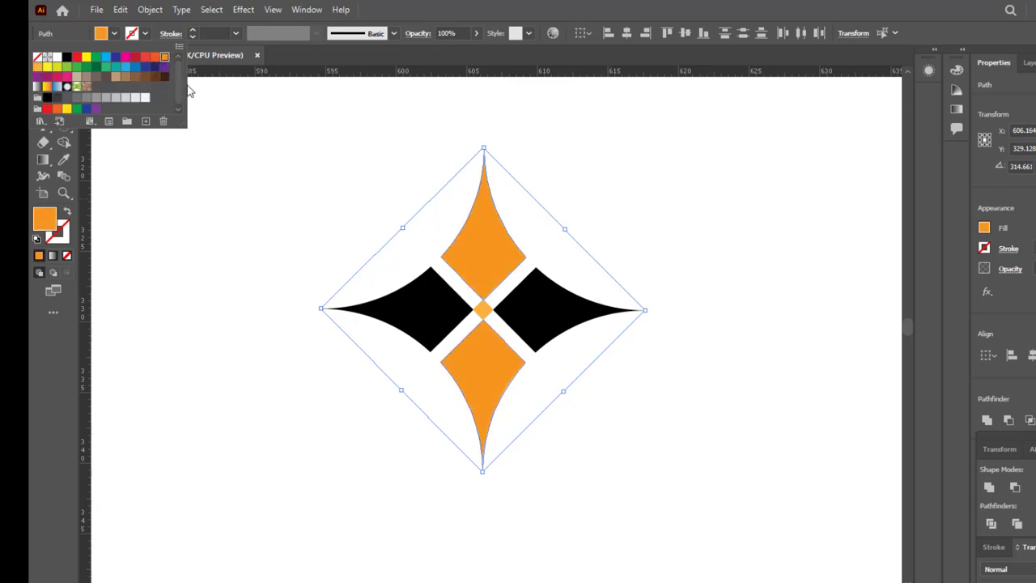
left_click(115, 34)
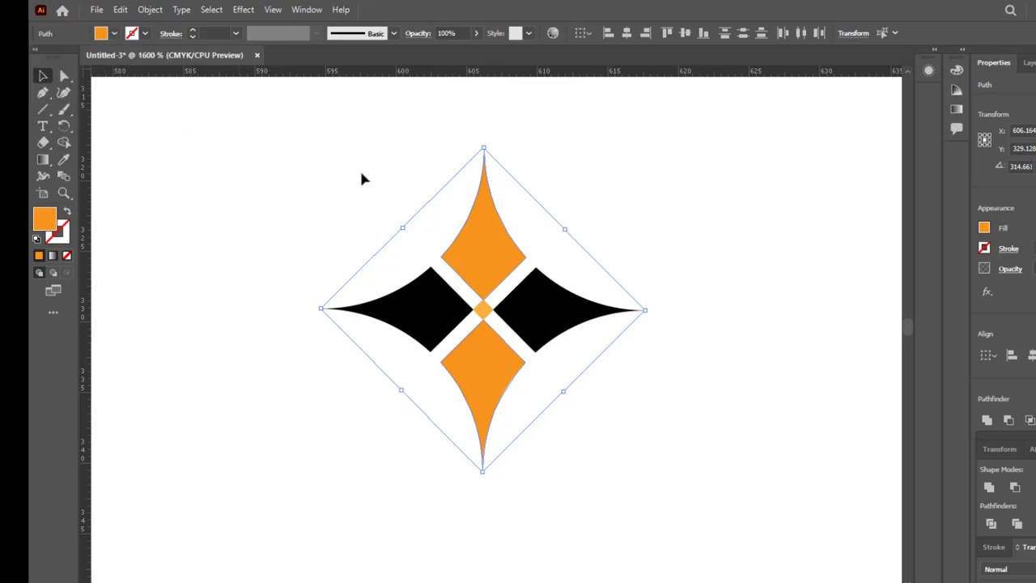
Step: Fill the small center diamond with the same darker orange as the upper and lower star pieces
left_click(671, 344)
left_click(482, 313)
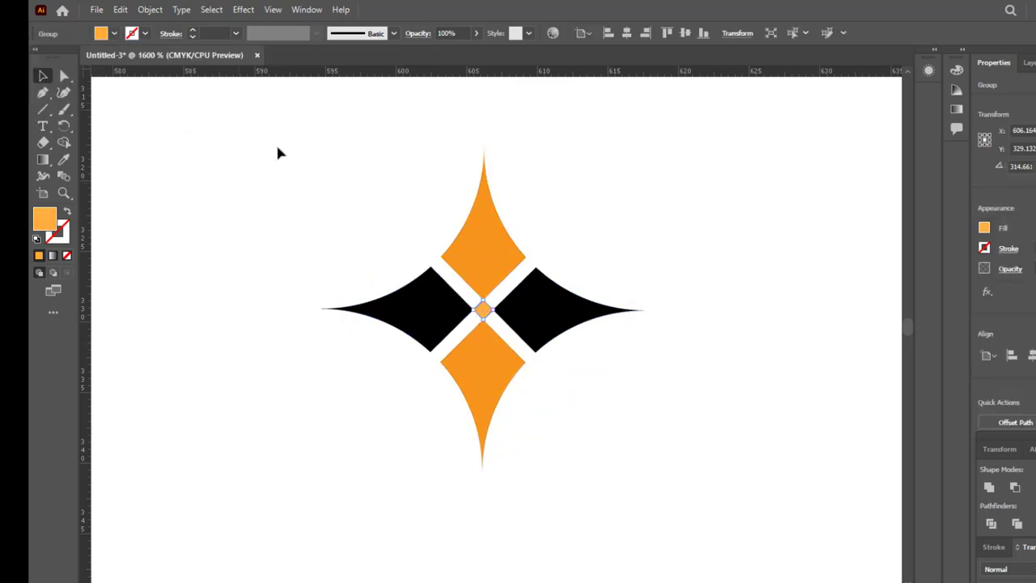
left_click(114, 35)
left_click(164, 62)
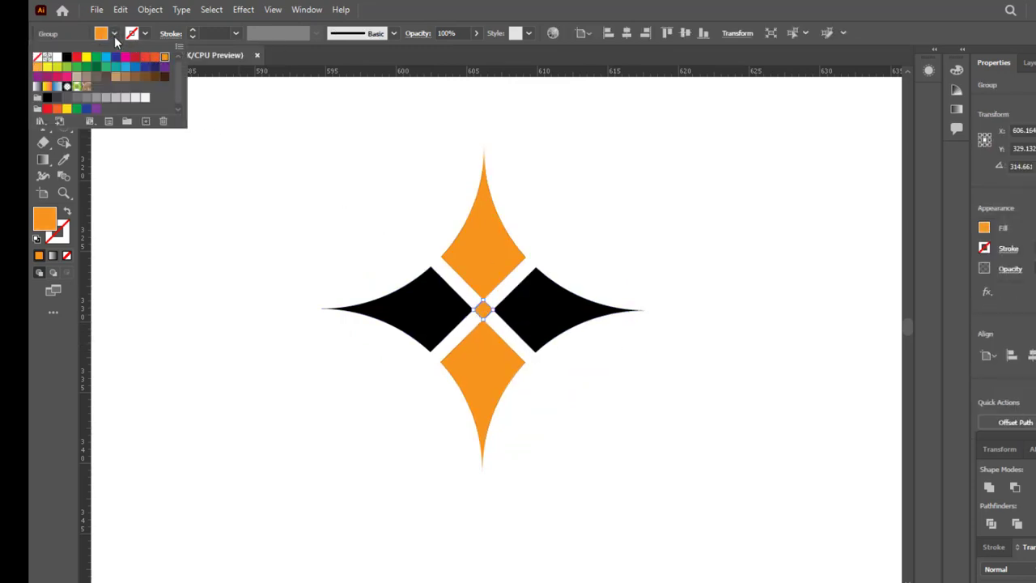
key("Escape")
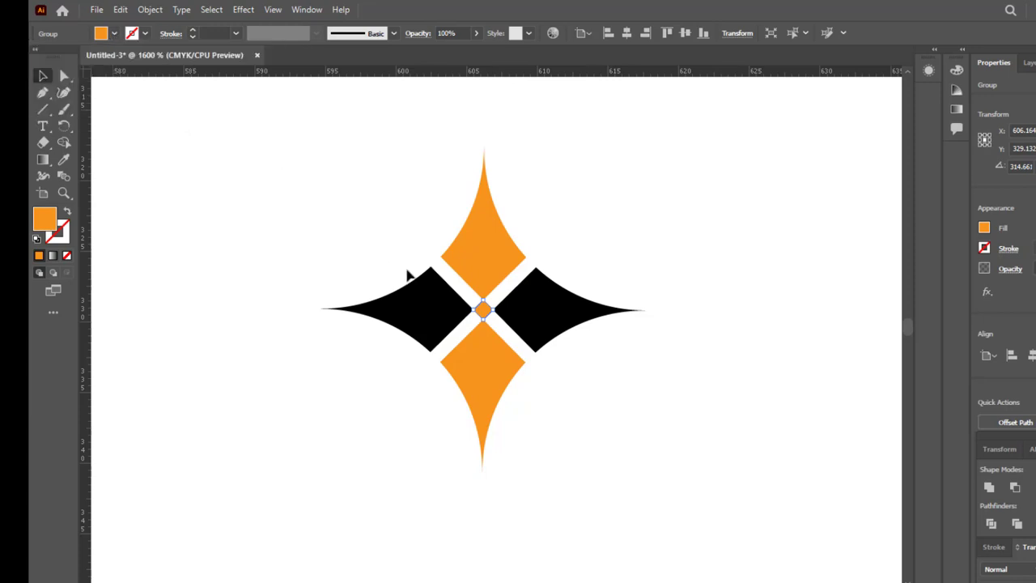
Step: Fill the left and right star pieces with a dark magenta swatch and clear the selection
left_click(647, 385)
left_click(443, 314)
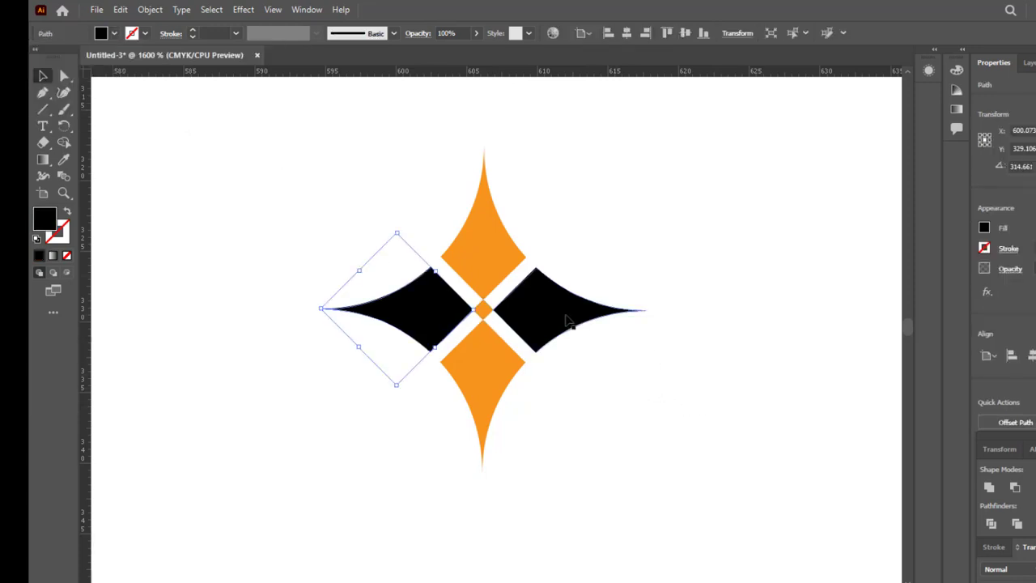
left_click(569, 322, "shift")
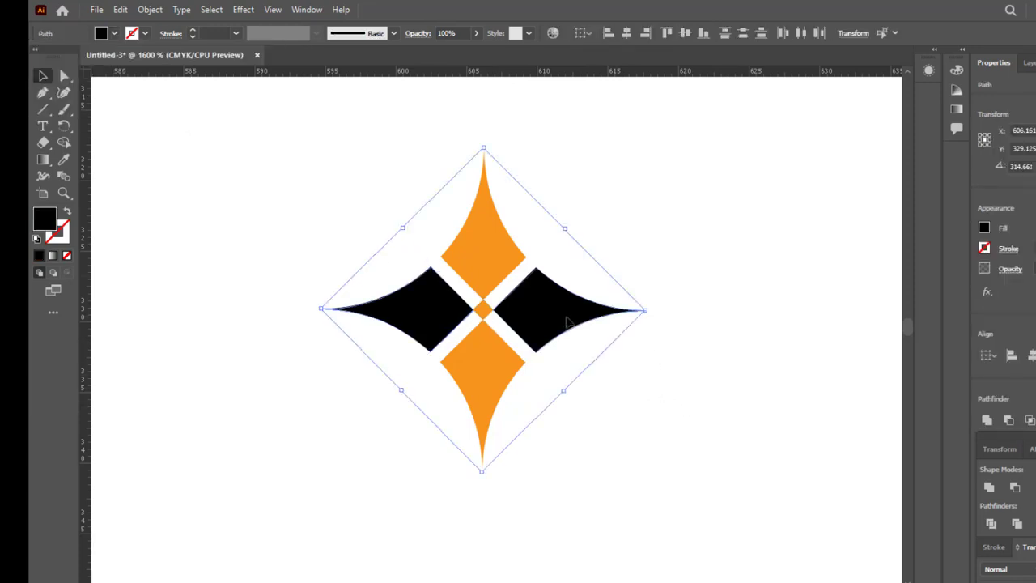
left_click(115, 34)
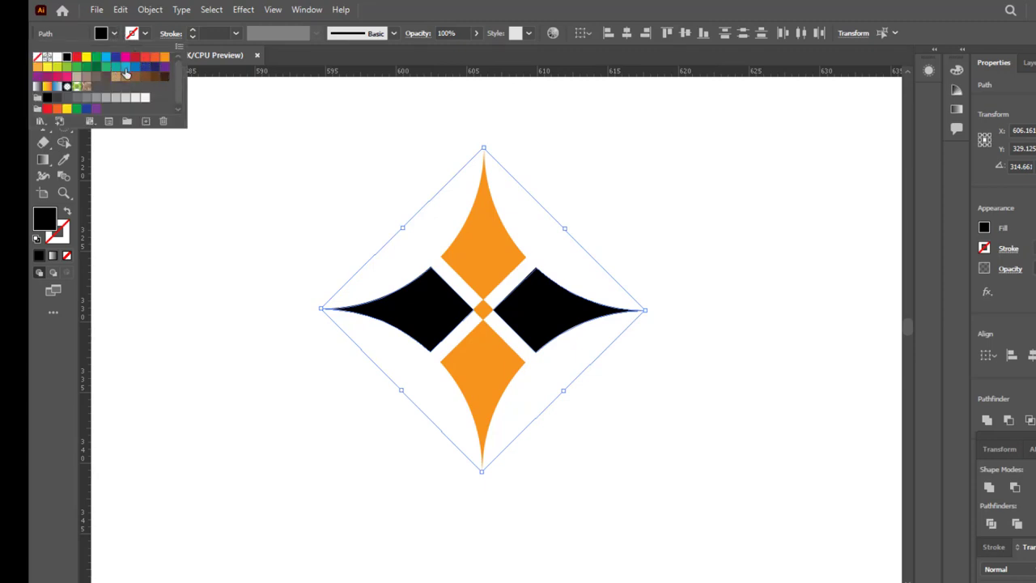
left_click(57, 77)
left_click(47, 77)
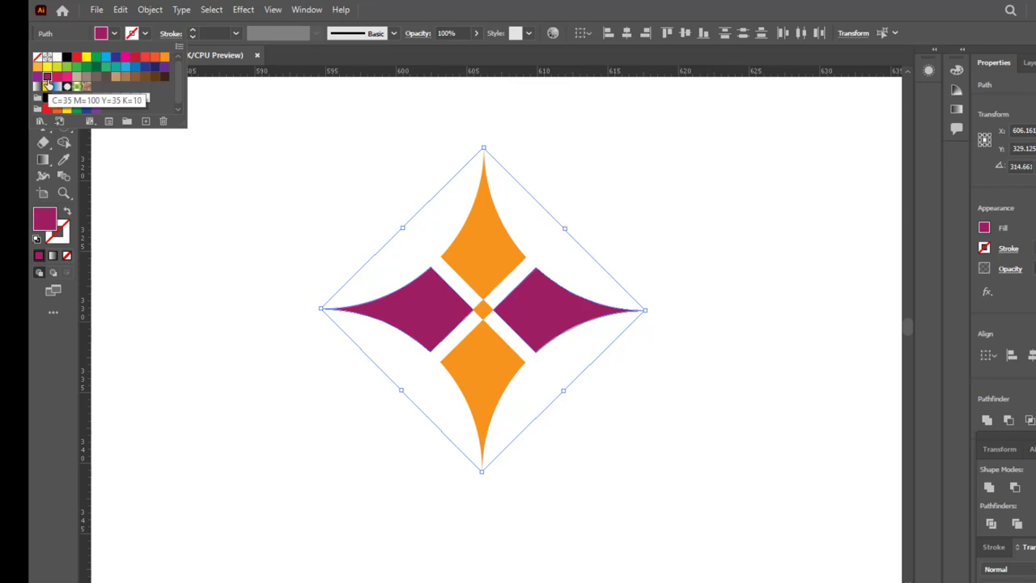
left_click(671, 225)
left_click(671, 216)
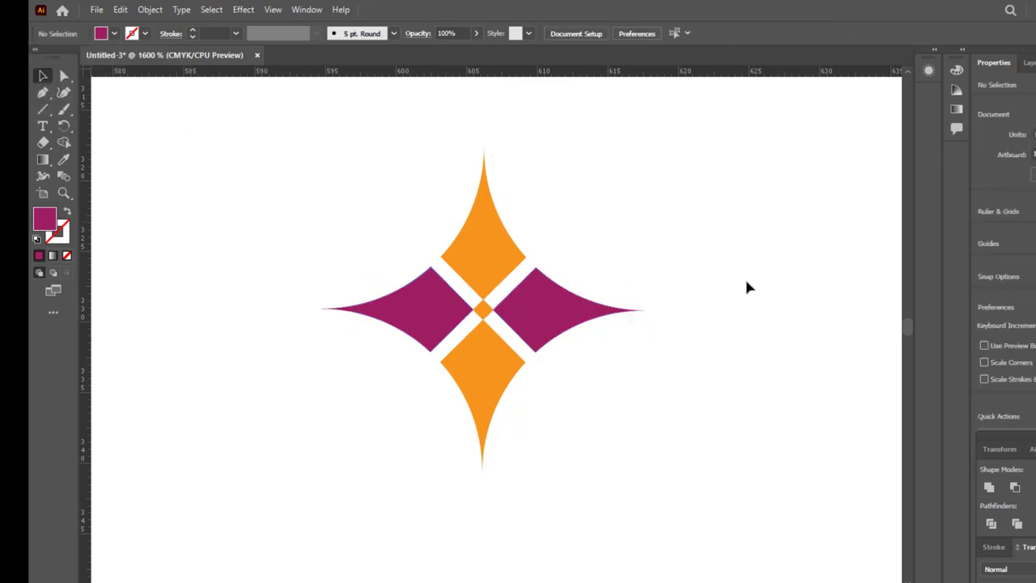
scroll(640, 272, "down", 2)
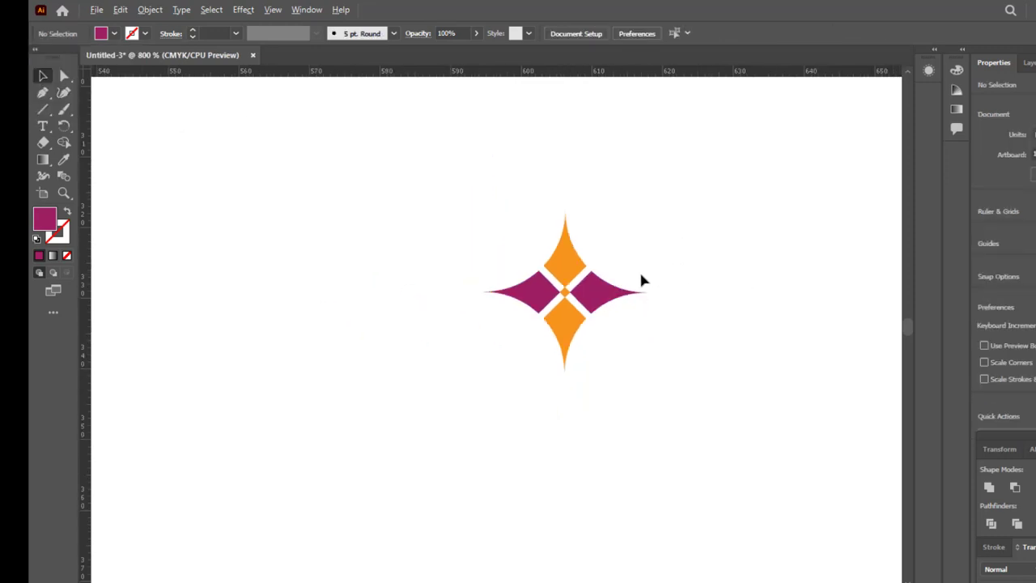
scroll(707, 362, "down", 2)
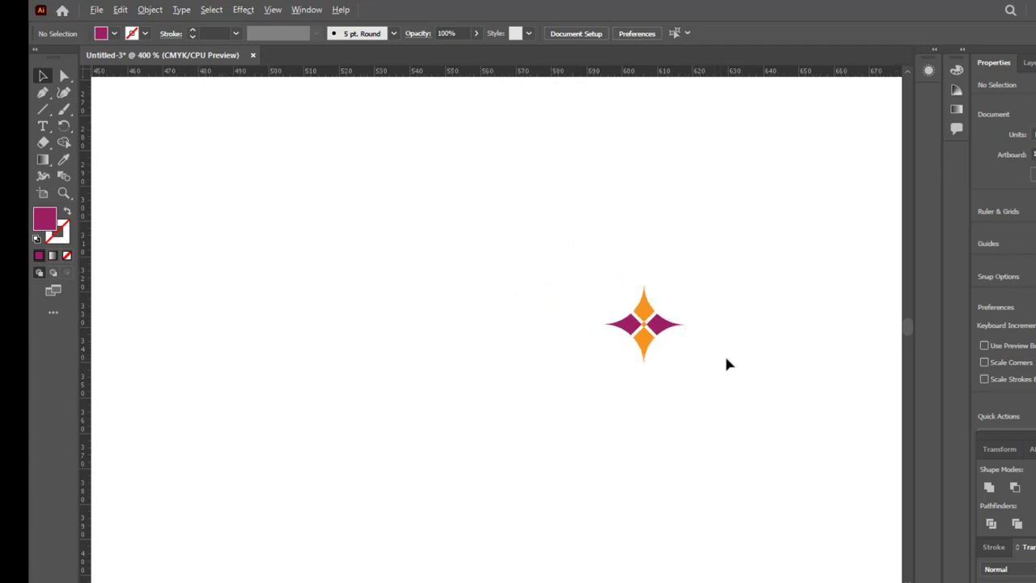
scroll(726, 364, "up", 3)
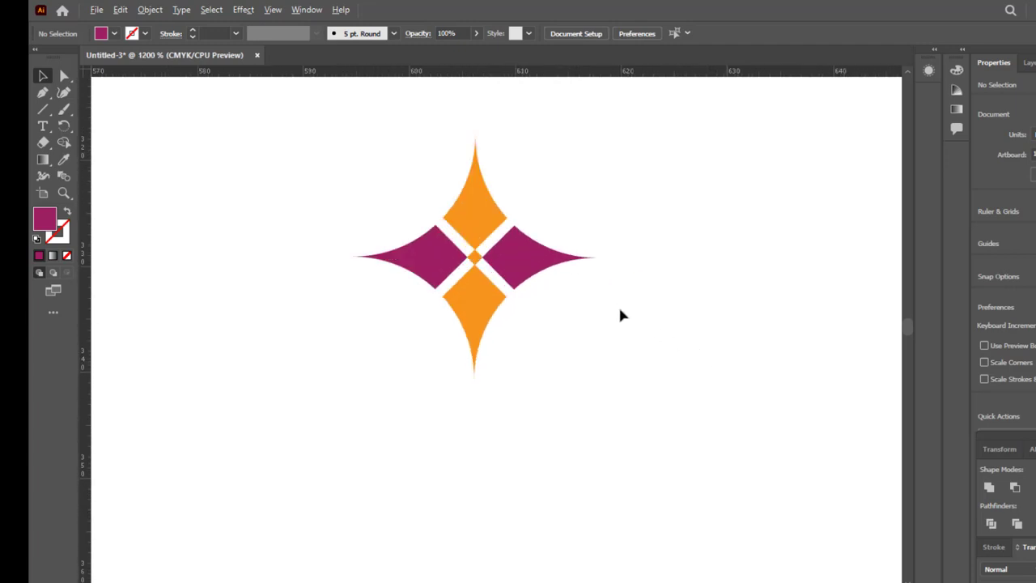
left_click_drag(574, 308, 615, 430)
scroll(620, 429, "up", 2)
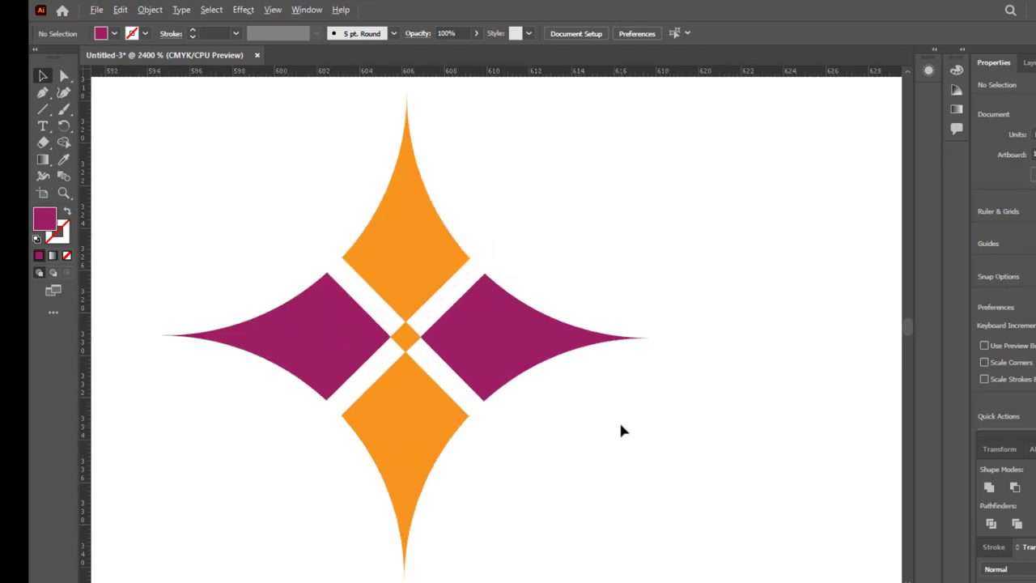
scroll(620, 429, "down", 3)
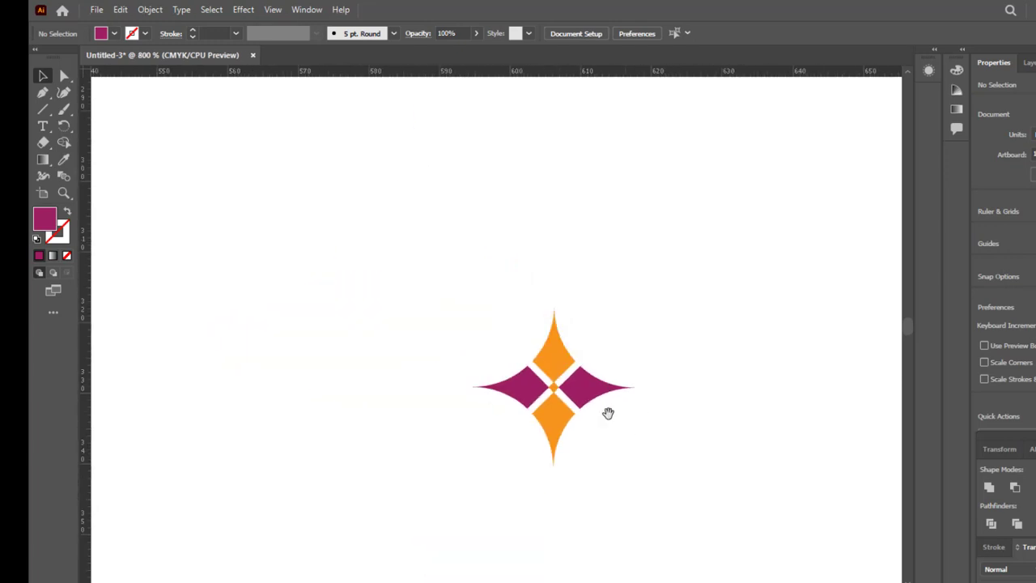
left_click_drag(595, 399, 541, 331)
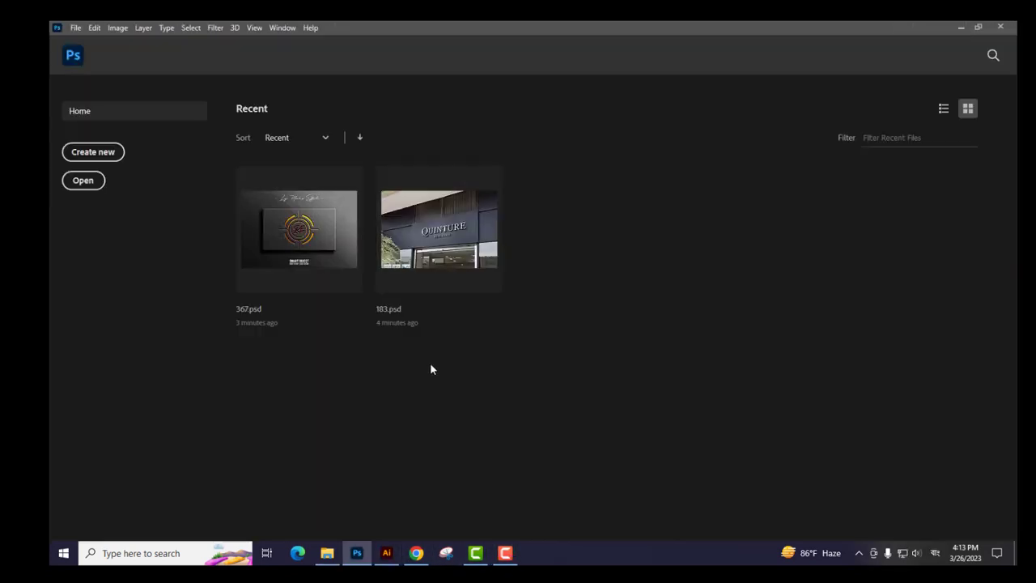
Step: Switch to Photoshop, open the 386 logo mockup from the F: drive, and open its logo smart object for editing
left_click(327, 552)
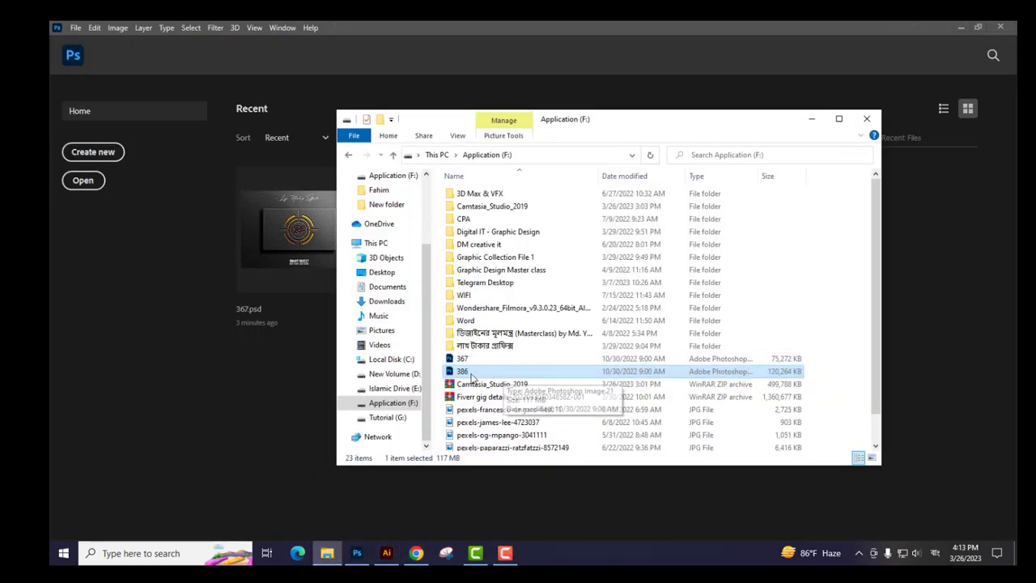
left_click_drag(471, 374, 446, 346)
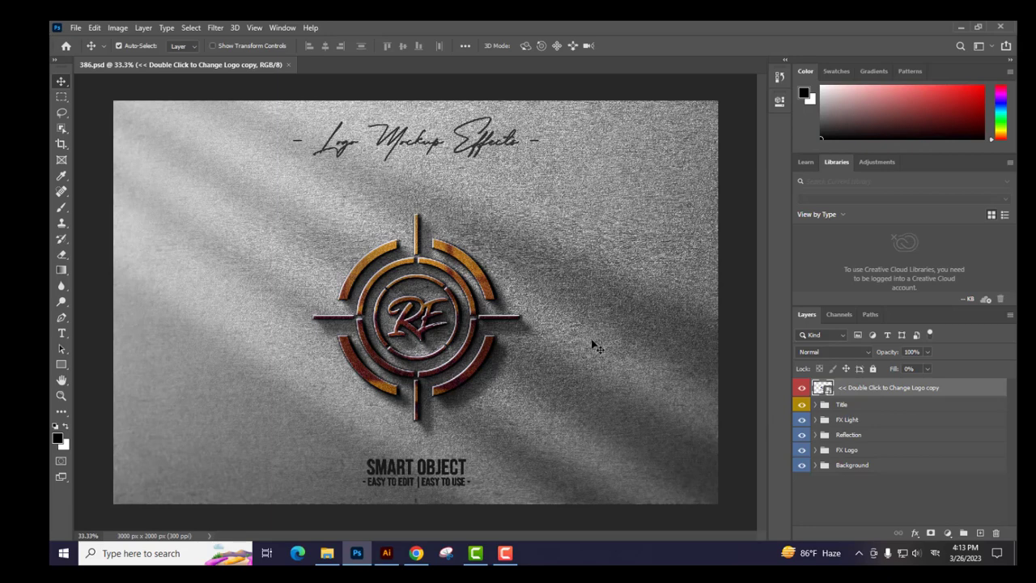
double_click(831, 392)
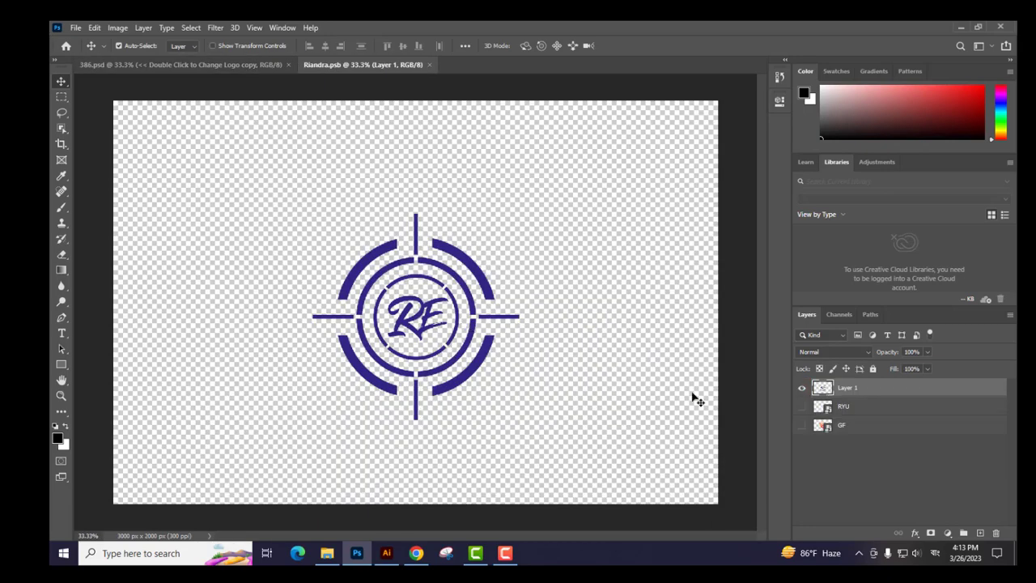
Step: Hide the existing logo on Layer 1 and paste the copied star logo as a smart object
left_click(802, 390)
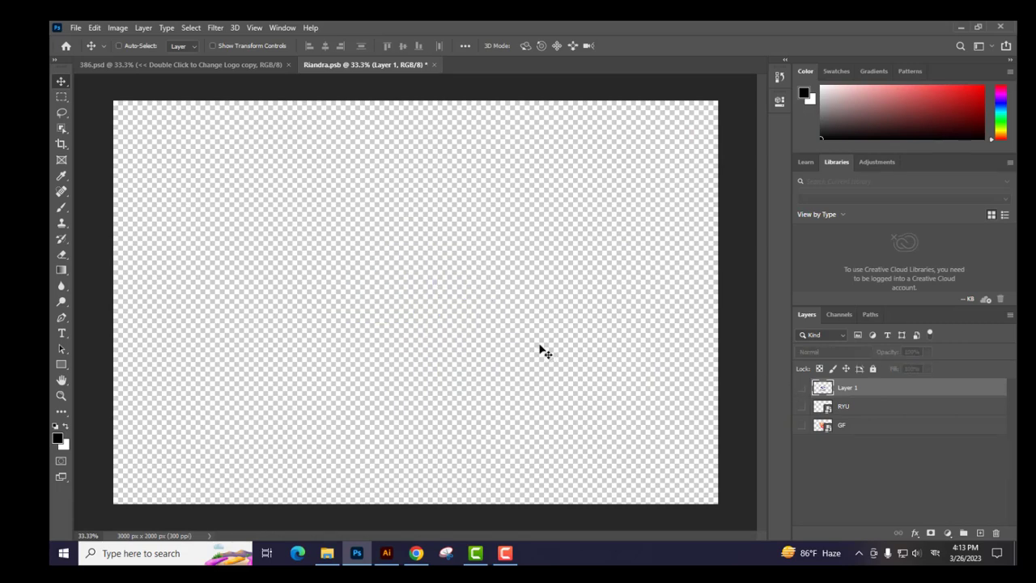
key("ctrl+v")
left_click(583, 165)
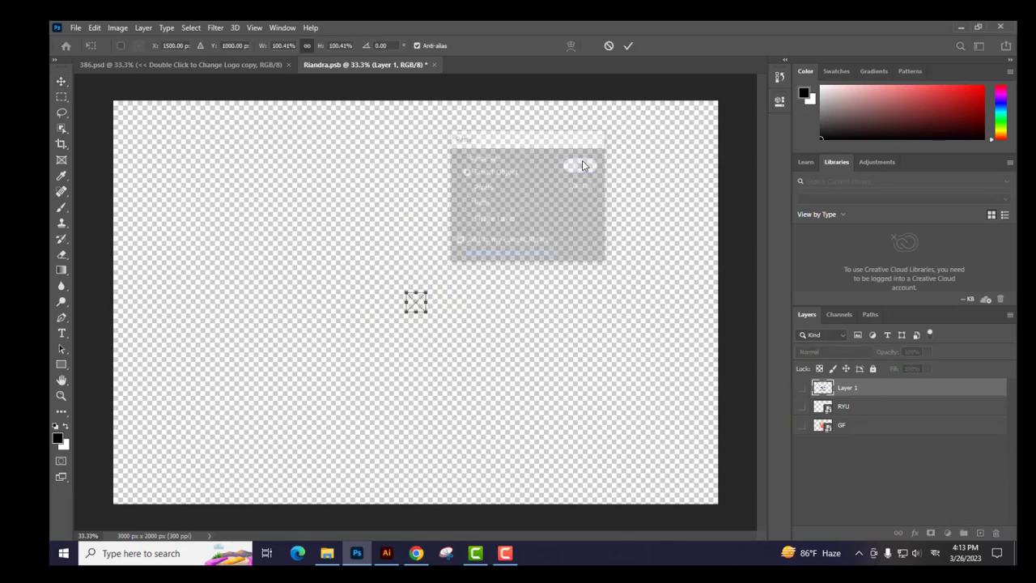
Step: Scale the pasted star proportionally to about 1827% and center it on the canvas at X 1500 px, Y 1000 px
left_click_drag(427, 314, 636, 487)
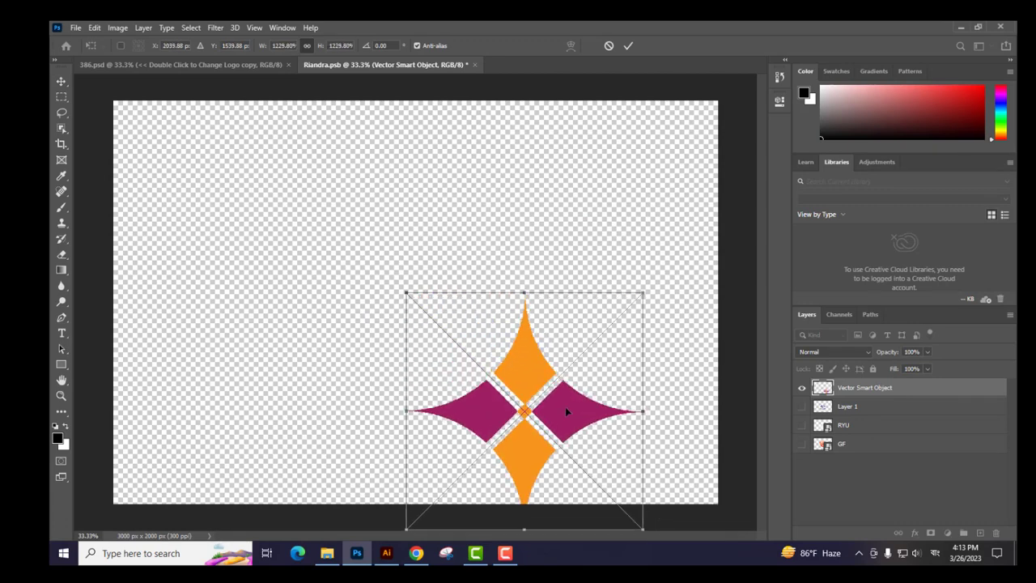
left_click_drag(564, 406, 467, 314)
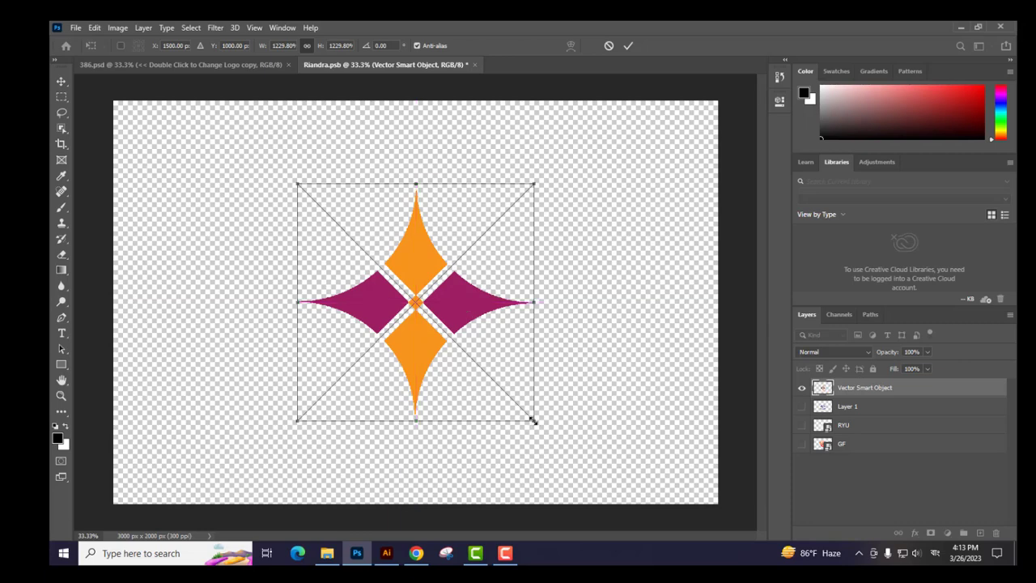
left_click_drag(533, 420, 648, 485)
left_click_drag(537, 370, 479, 312)
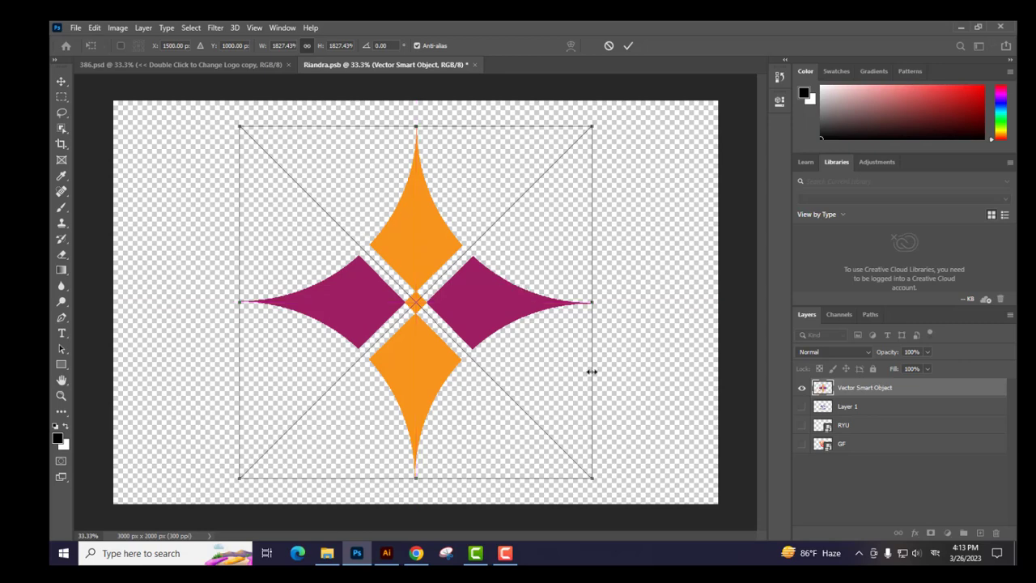
Step: Save Riandra.psb with the star logo placed, skipping the wait for Libraries
key("ctrl+s")
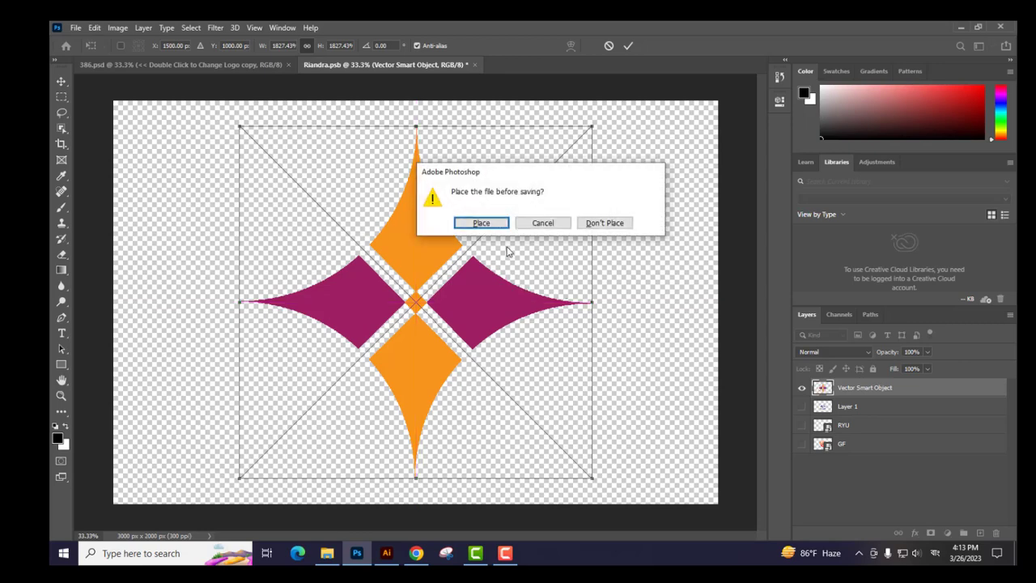
left_click(481, 223)
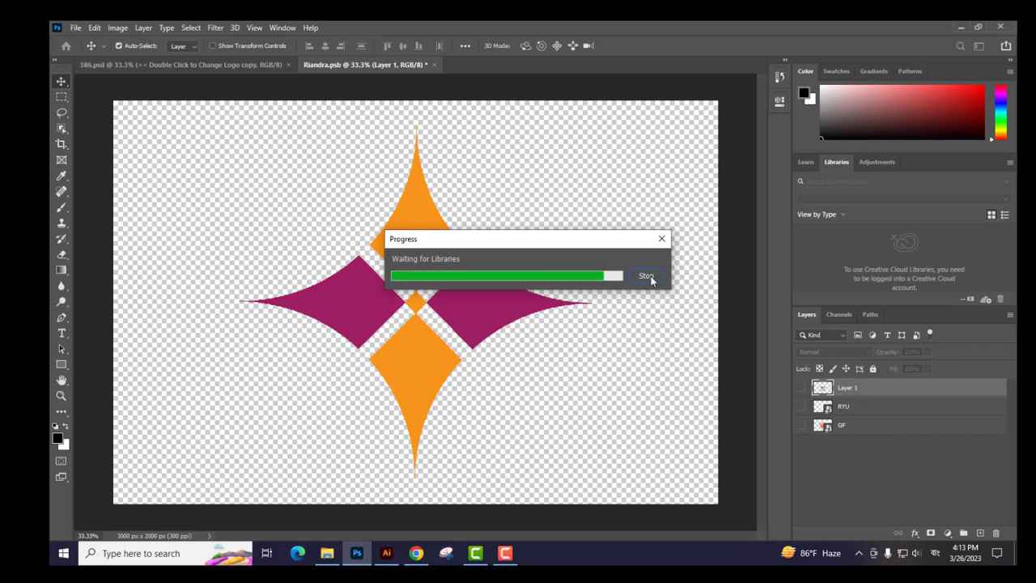
left_click(646, 276)
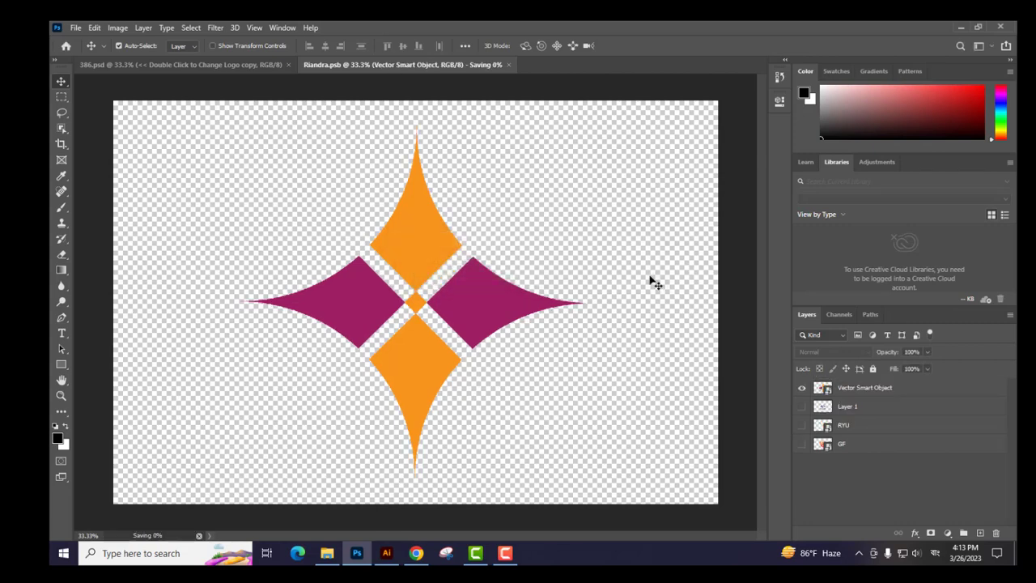
Step: Return to the 386.psd mockup and toggle the visibility of the COMPANY NAME text layer in the Title group
left_click(227, 69)
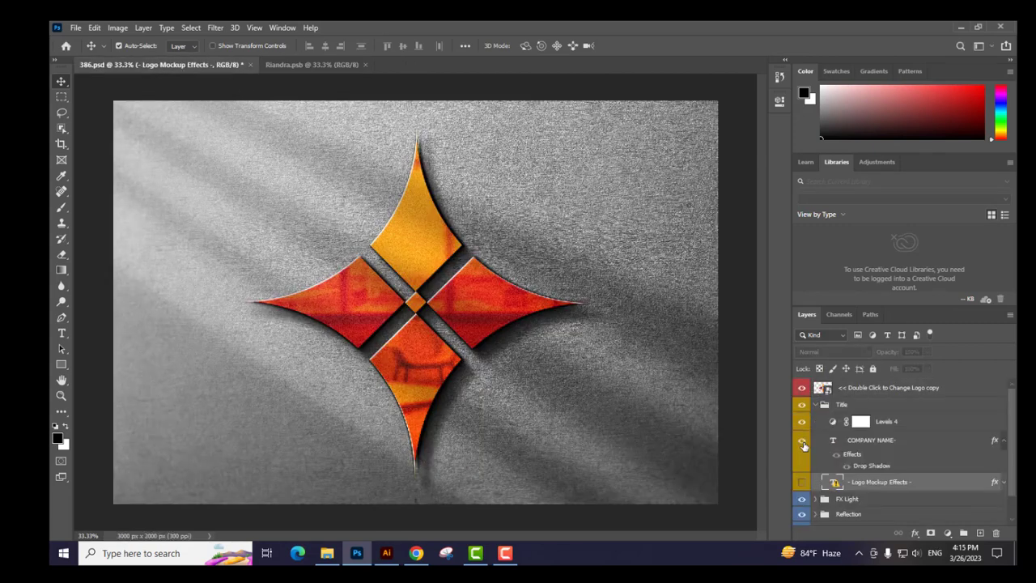
left_click(802, 441)
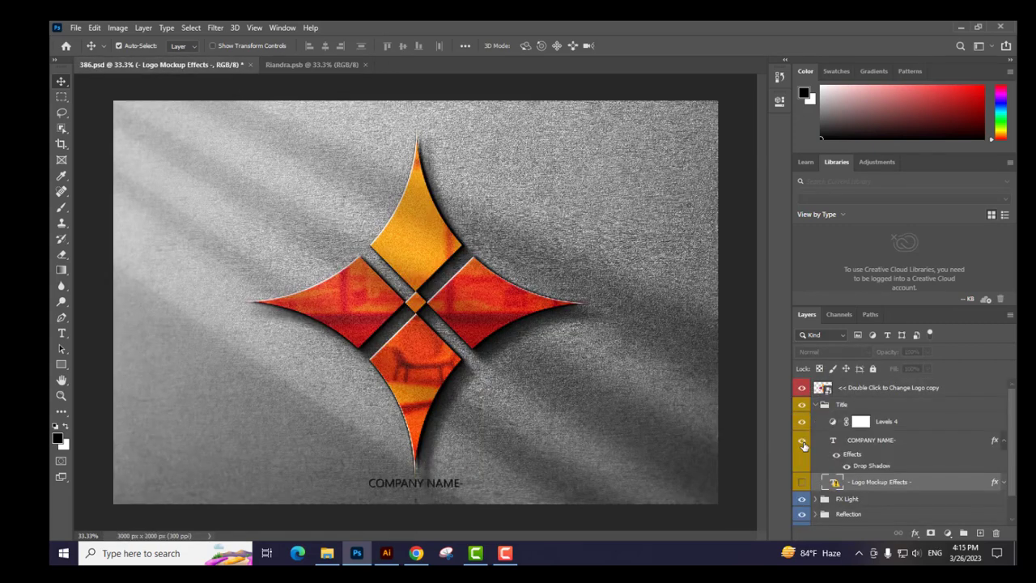